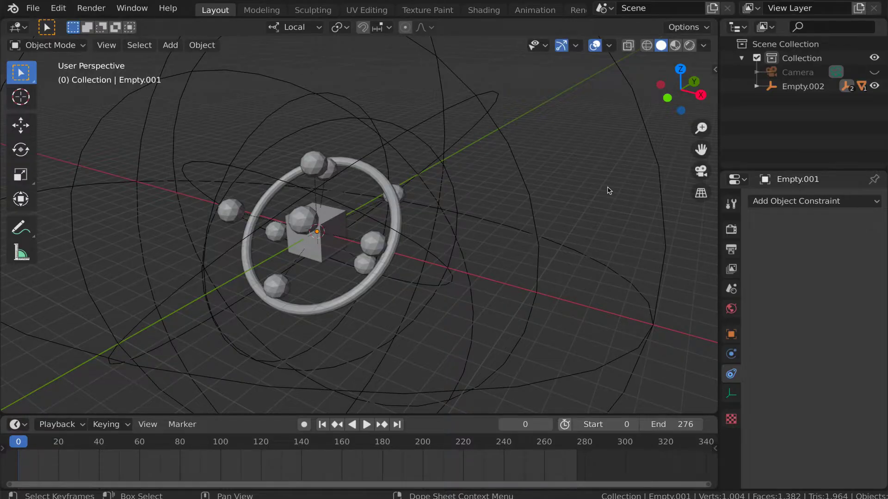
# Try a free rotation of the central cube to test how its attached spheres follow
pyautogui.click(339, 225)
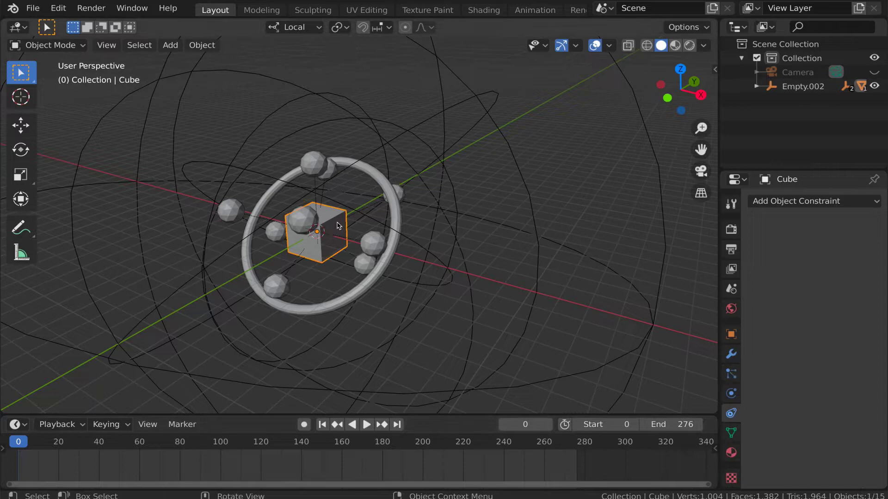
pyautogui.press('r')
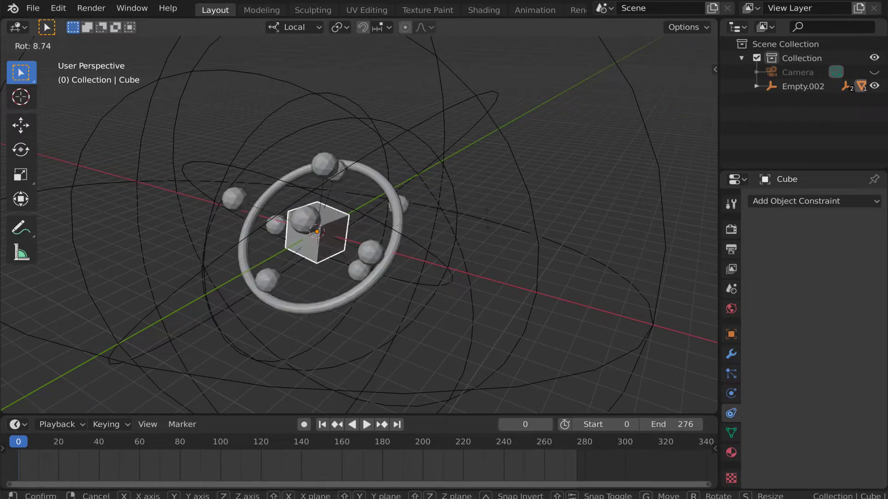
pyautogui.click(489, 221)
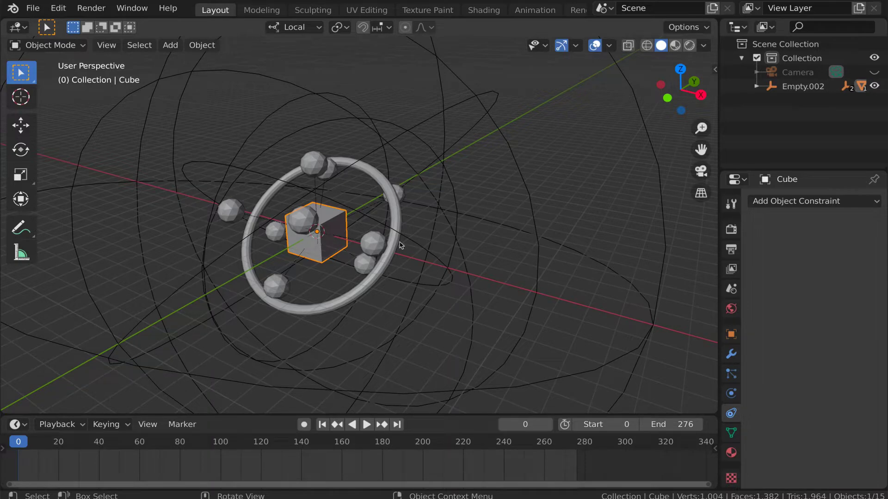
# Try rotating the innermost empty (Empty) around its local Z axis
pyautogui.click(424, 250)
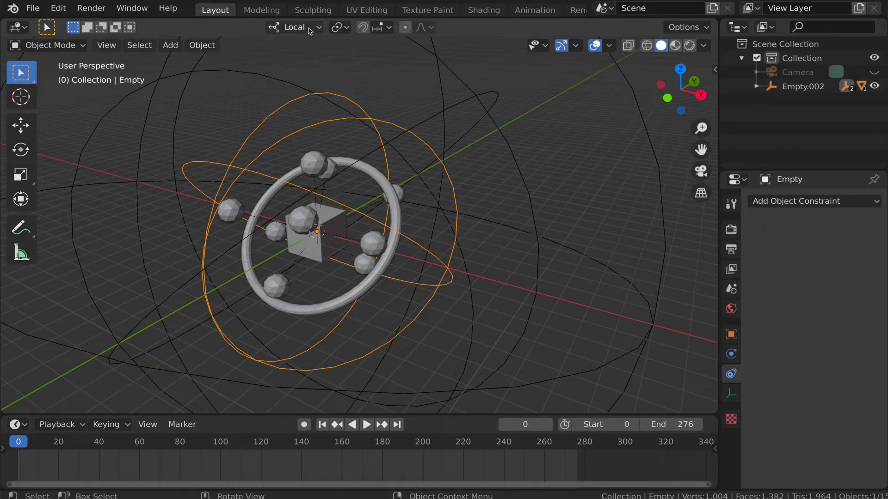
pyautogui.press('s')
pyautogui.press('r')
pyautogui.press('z')
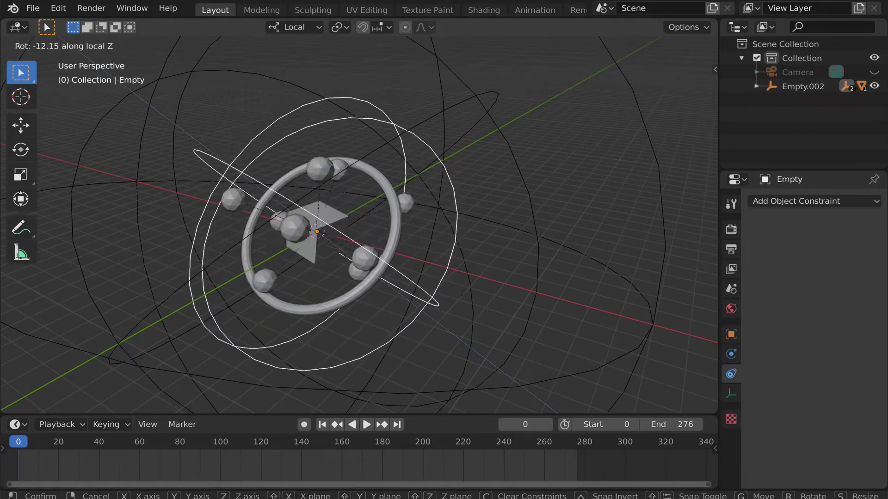
pyautogui.click(484, 246)
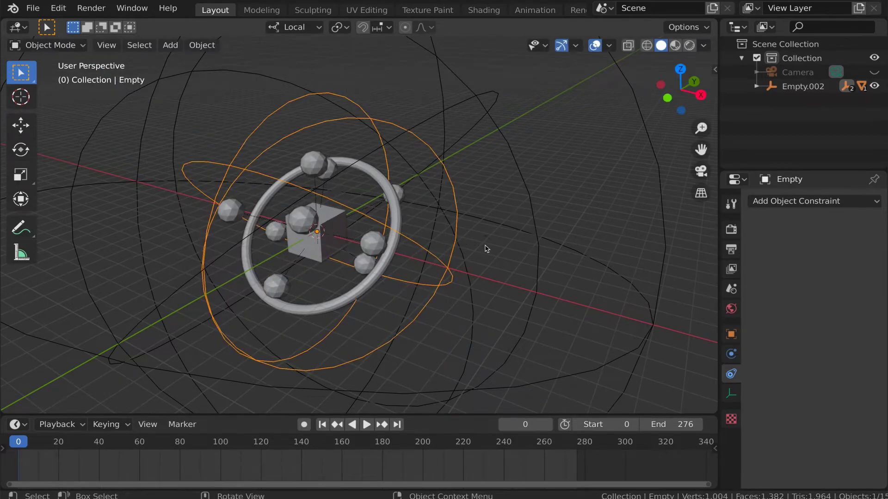
# Try rotating the middle empty (Empty.001) around its local Z axis
pyautogui.click(534, 222)
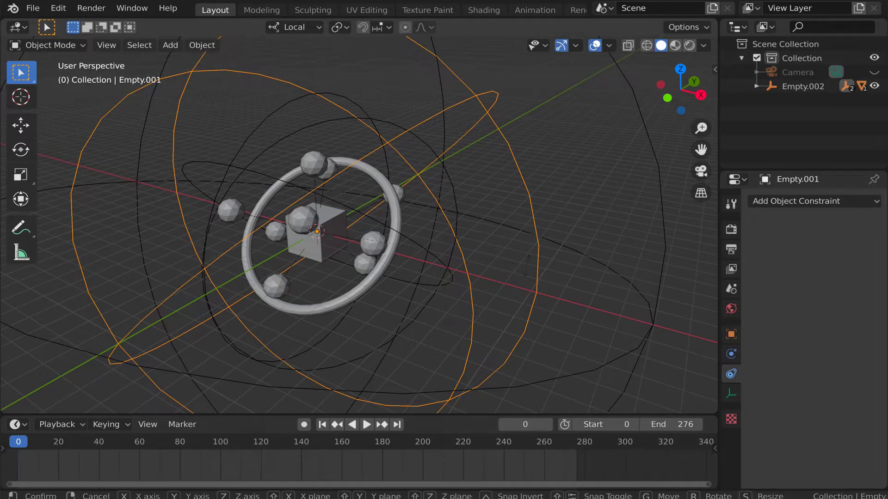
pyautogui.press('r')
pyautogui.press('z')
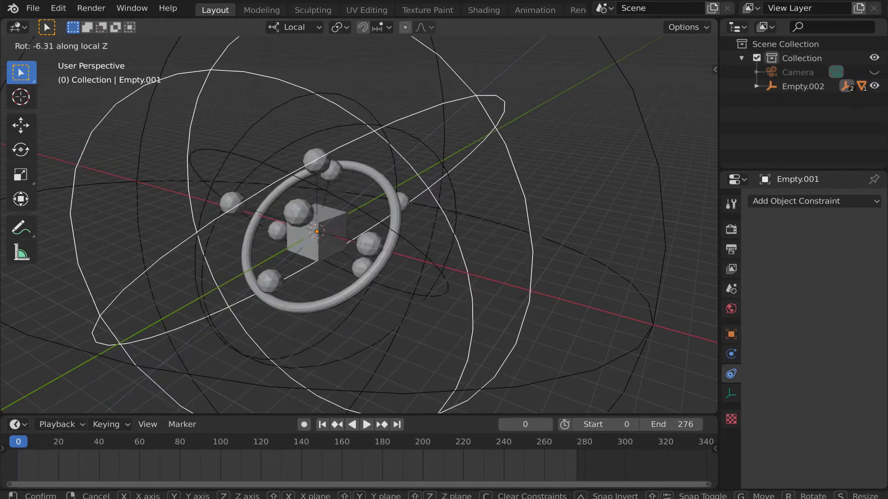
pyautogui.click(527, 292)
# Try rotating the outermost empty (Empty.002) around its local Z axis
pyautogui.click(659, 300)
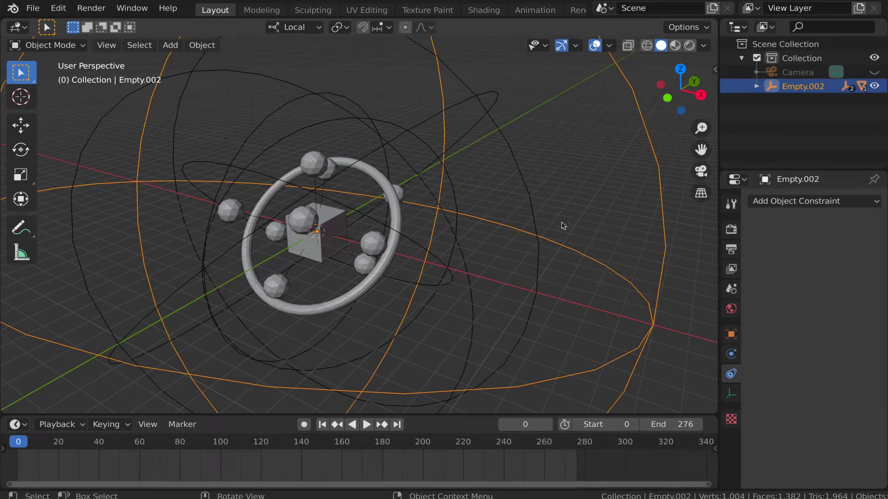
pyautogui.press('r')
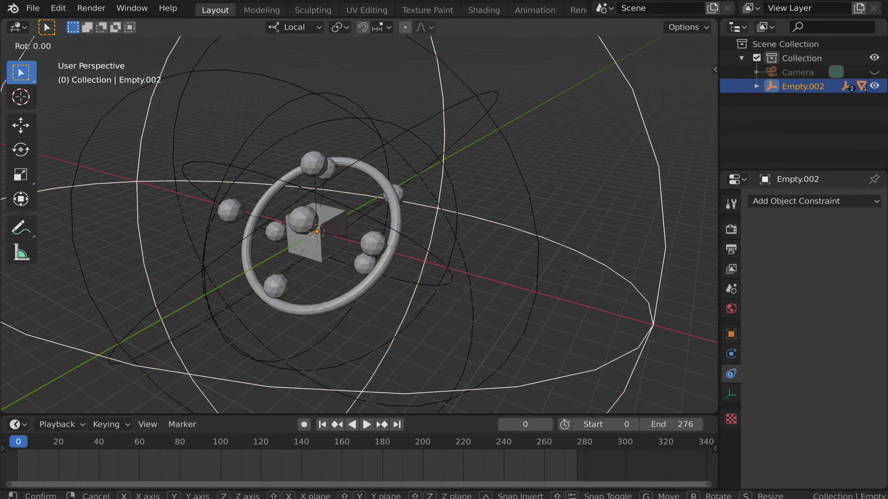
pyautogui.press('z')
pyautogui.press('z')
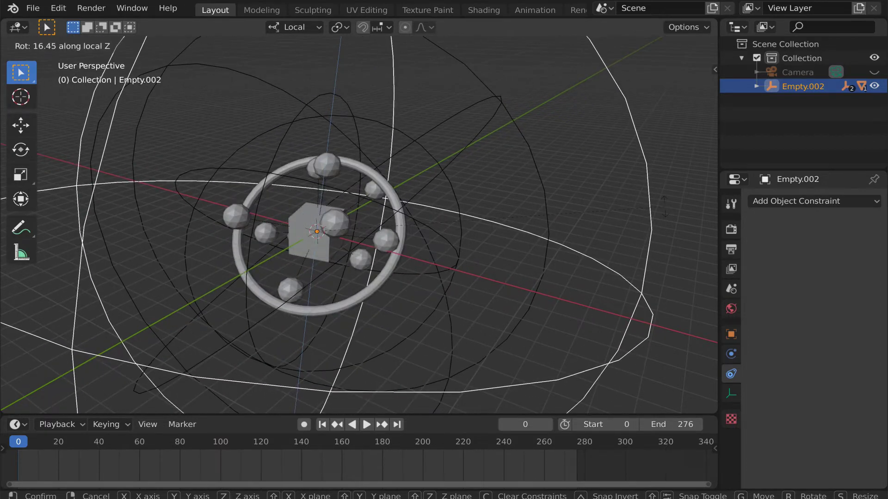
pyautogui.press('Escape')
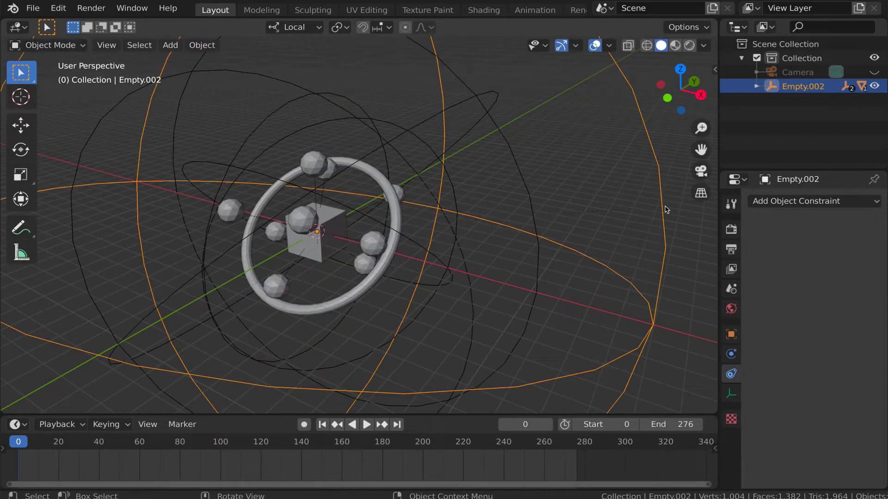
# Review the three nested empties by selecting each one from innermost to outermost
pyautogui.click(445, 265)
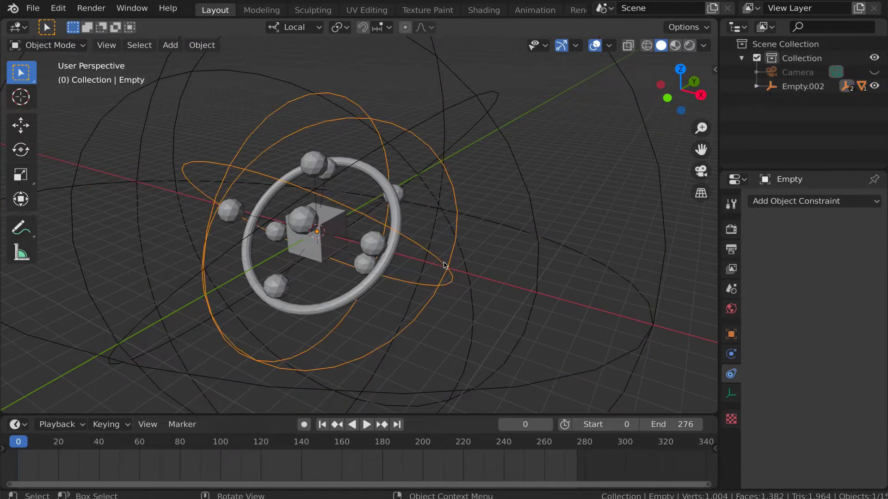
pyautogui.click(538, 254)
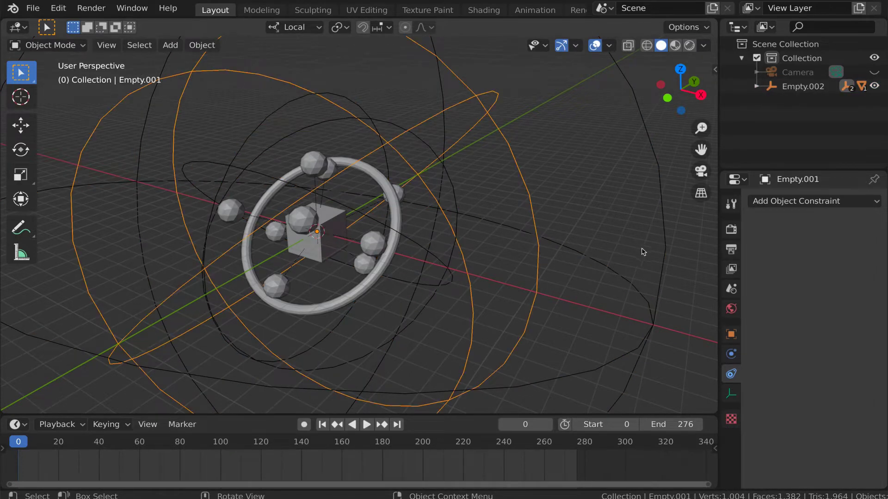
pyautogui.click(664, 269)
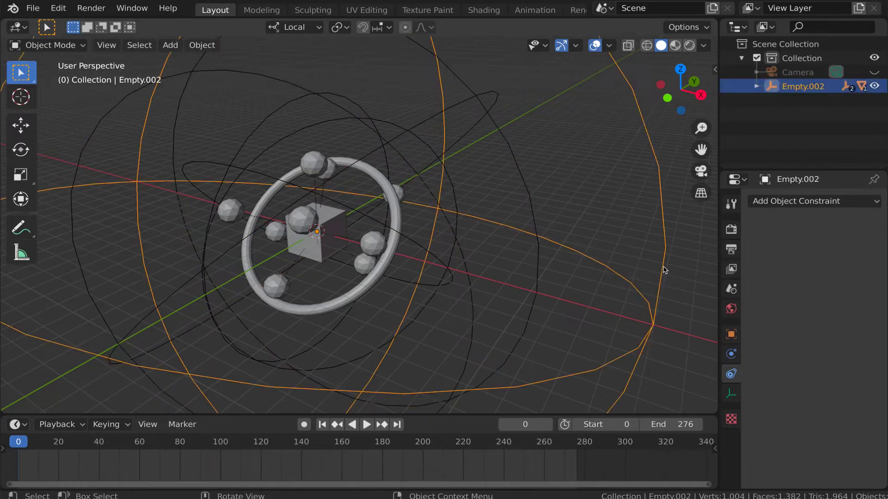
# Insert a rotation keyframe for the innermost empty at frame 0
pyautogui.click(448, 271)
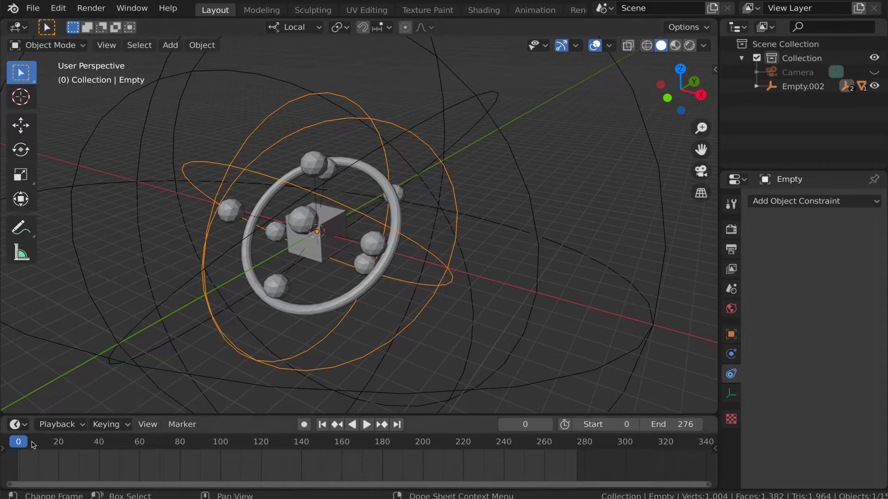
pyautogui.press('i')
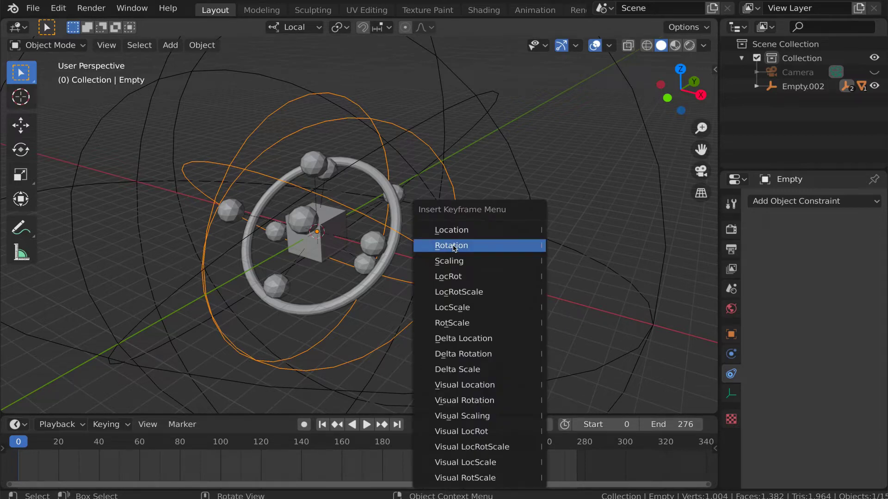
pyautogui.click(452, 246)
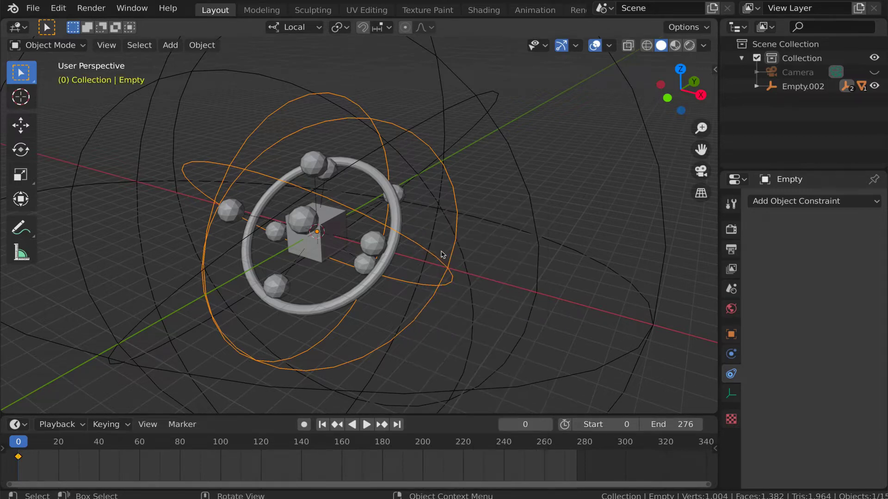
# At end frame 276, rotate the innermost empty 2000° around its local Z axis and insert a rotation keyframe
pyautogui.click(397, 425)
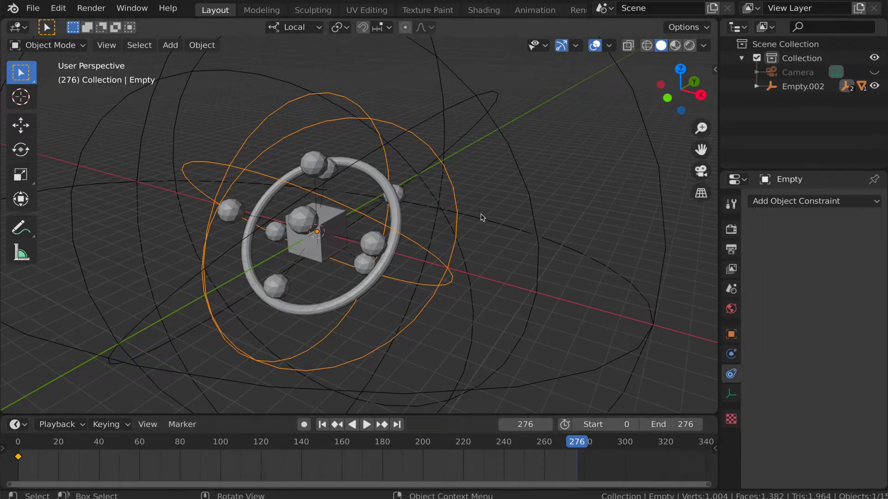
pyautogui.press('r')
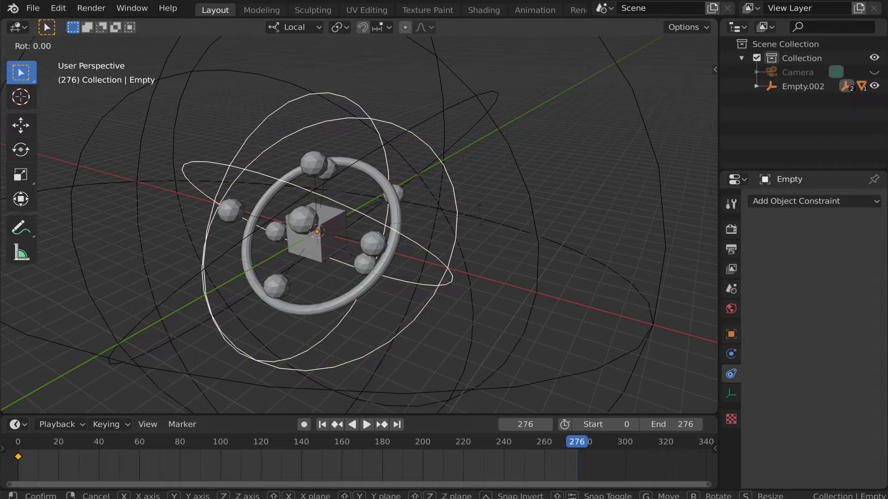
pyautogui.press('z')
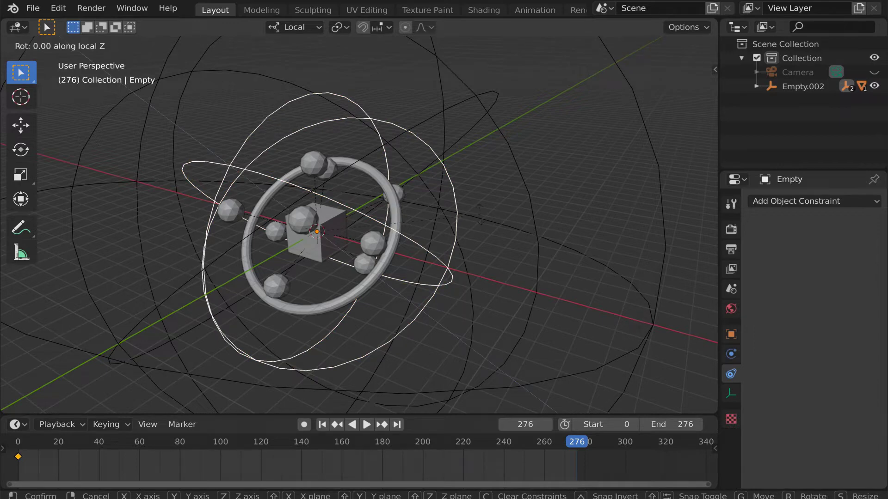
pyautogui.write('2000')
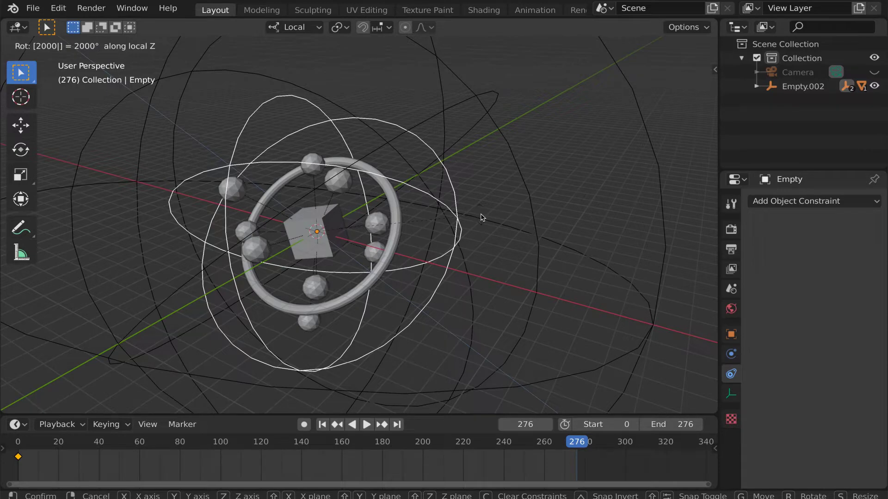
pyautogui.press('Return')
pyautogui.press('i')
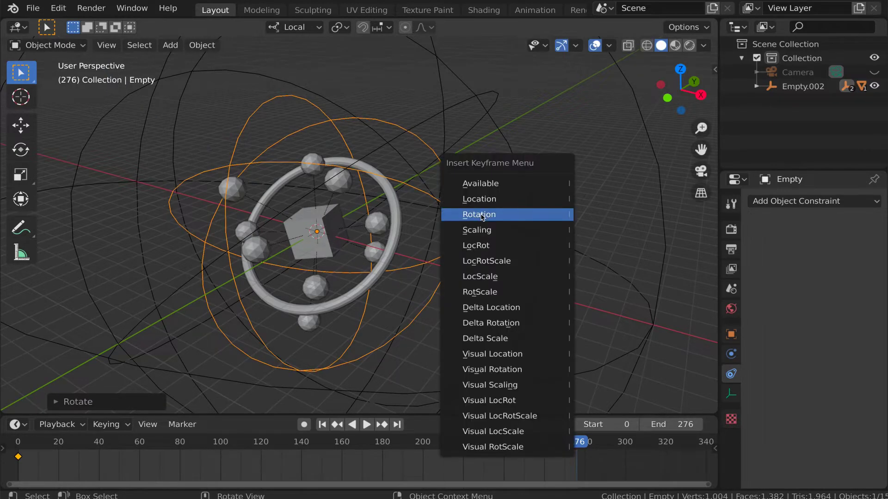
pyautogui.click(481, 216)
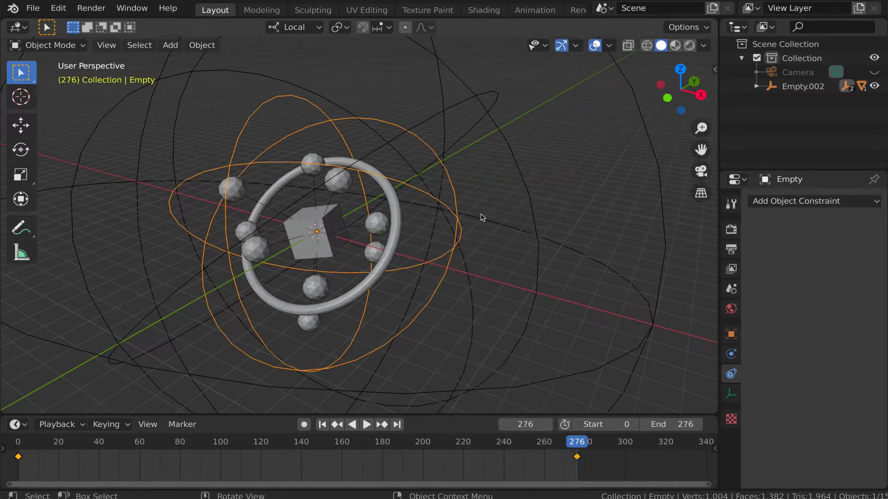
# Play the animation from frame 0 to check the innermost empty's rotation, then stop playback
pyautogui.click(323, 426)
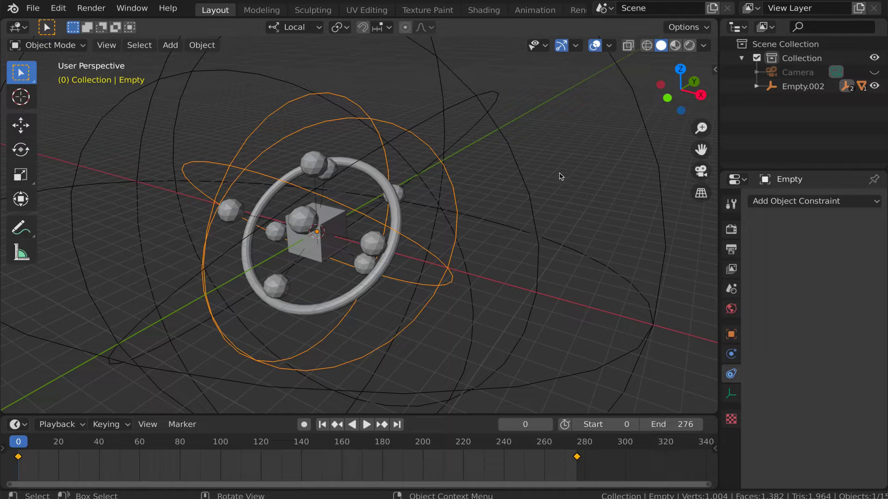
pyautogui.press('space')
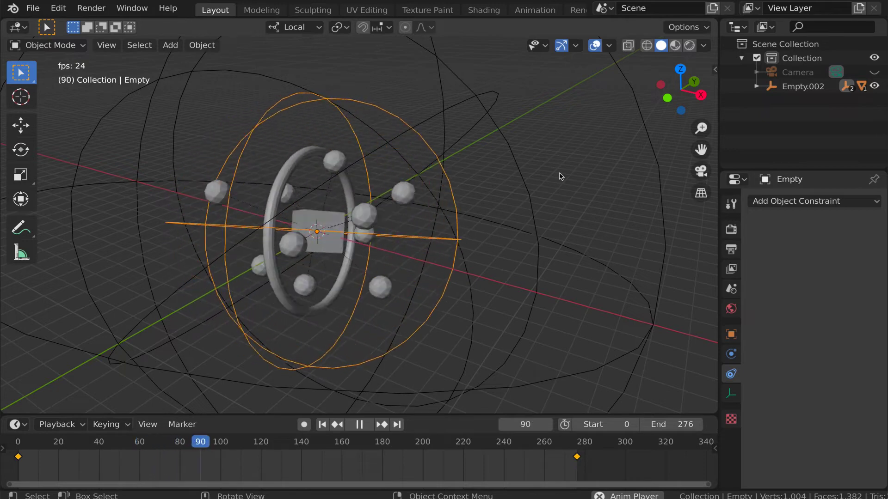
pyautogui.press('space')
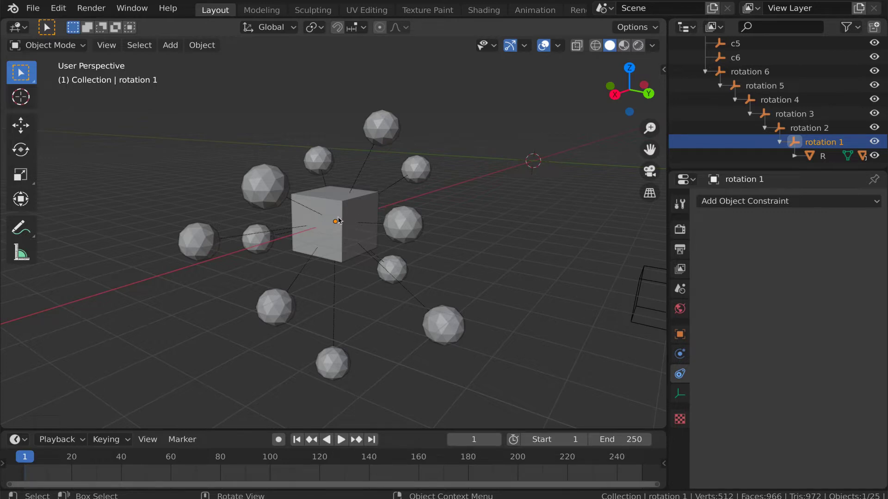
# Examine the orientations of the empties rotation 1 through rotation 6 in wireframe display, then return to solid display
pyautogui.click(595, 46)
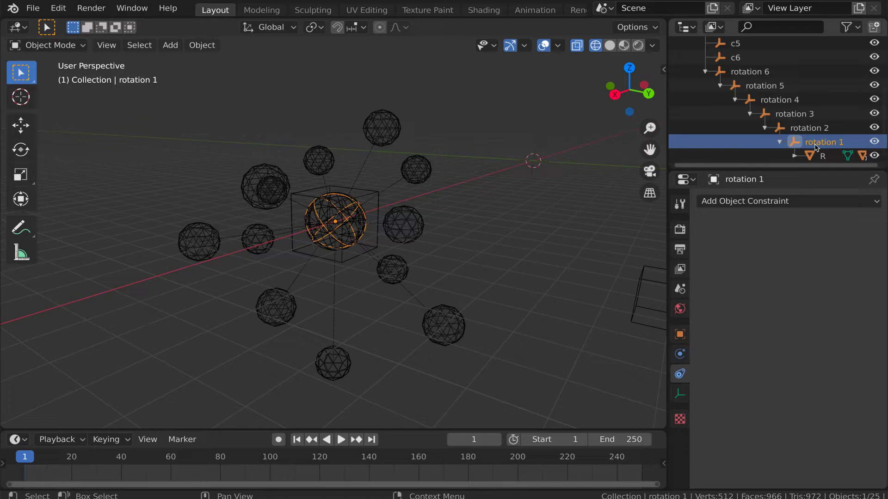
pyautogui.click(805, 130)
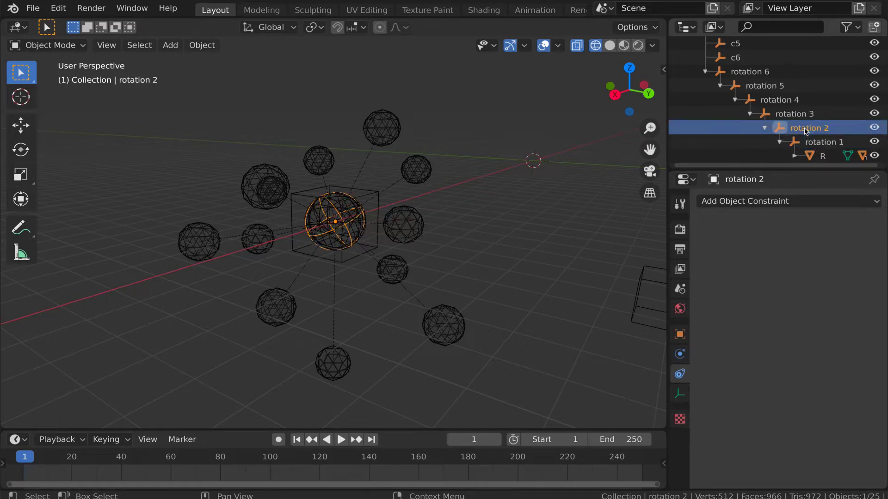
pyautogui.click(797, 115)
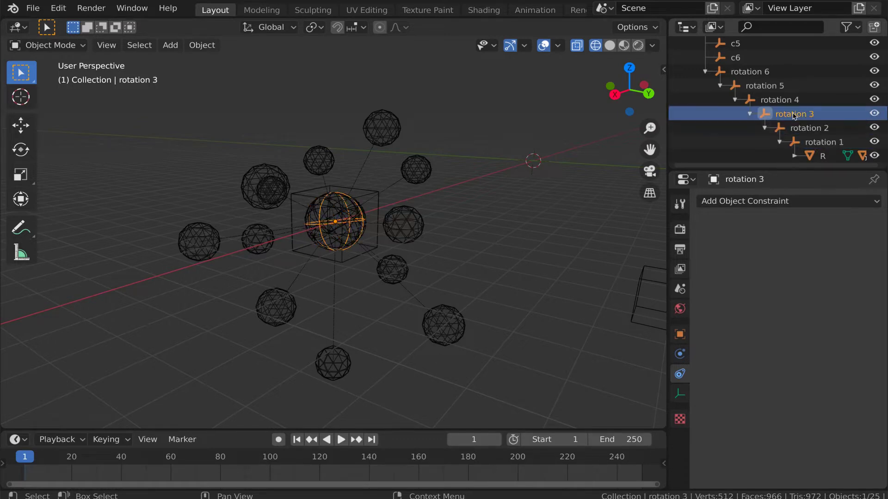
pyautogui.click(786, 101)
pyautogui.click(768, 87)
pyautogui.click(757, 73)
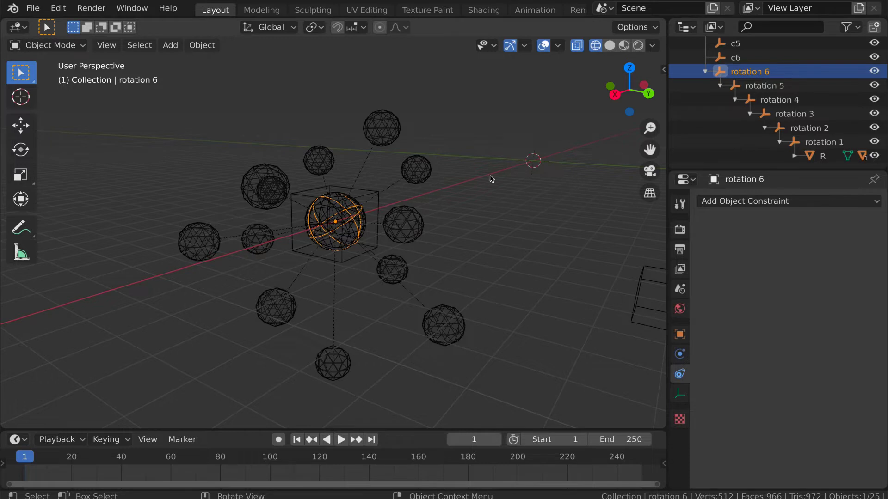
pyautogui.hotkey('shift', 'z')
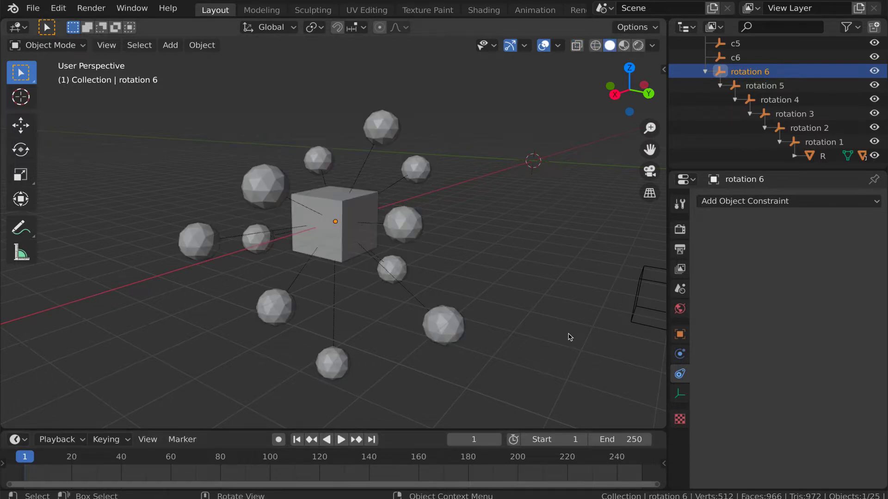
# Check the transform rotation values of the empties rotation 1 through rotation 6
pyautogui.press('n')
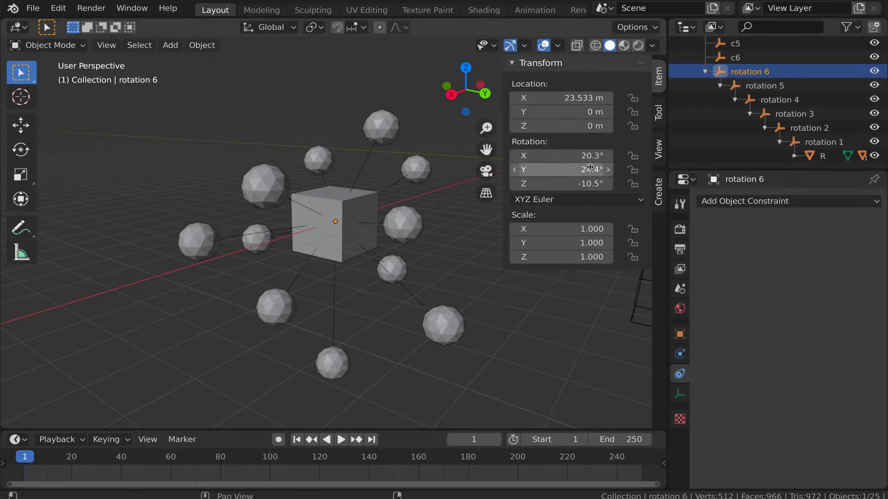
pyautogui.click(770, 87)
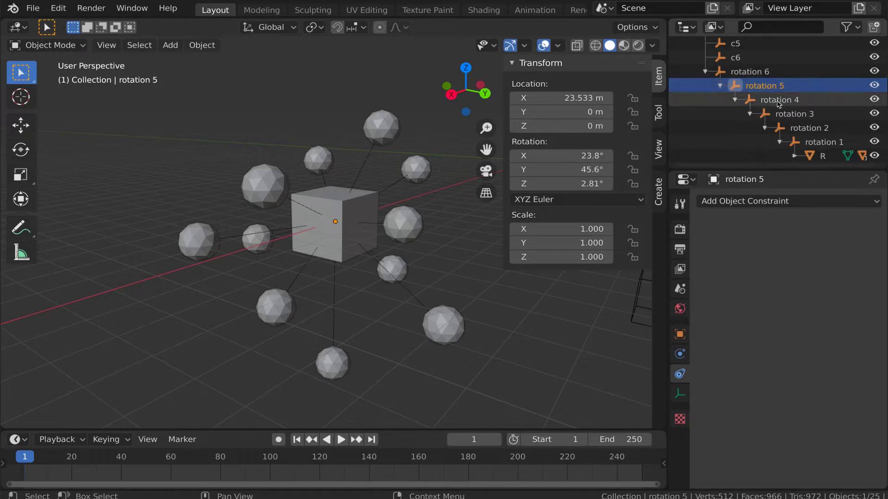
pyautogui.click(779, 101)
pyautogui.click(791, 115)
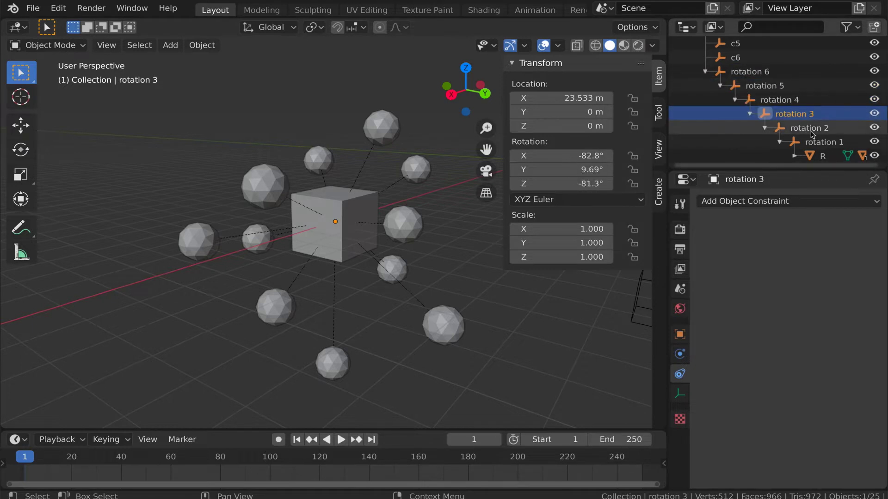
pyautogui.click(812, 129)
pyautogui.click(818, 141)
pyautogui.click(812, 131)
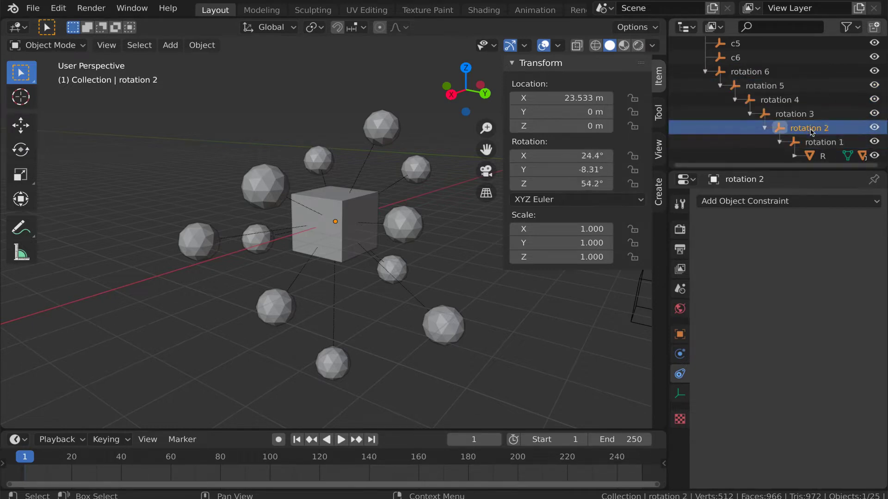
pyautogui.click(794, 115)
pyautogui.click(783, 101)
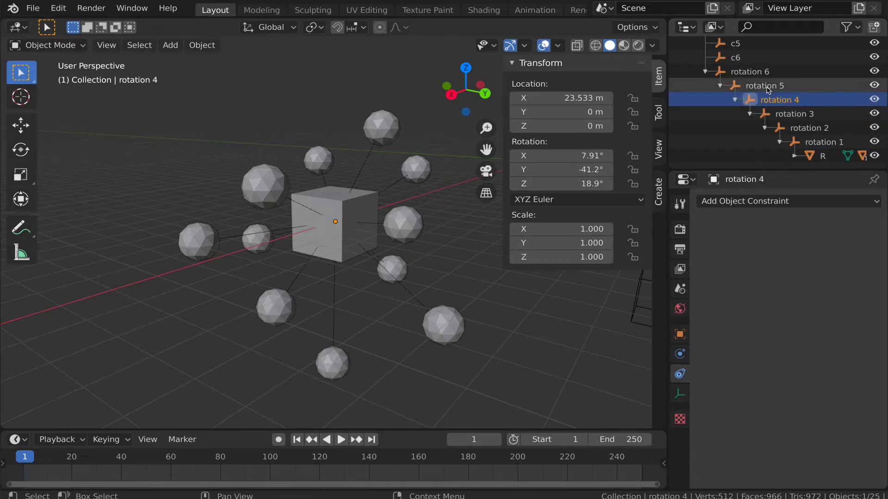
pyautogui.click(768, 87)
pyautogui.click(823, 142)
pyautogui.press('n')
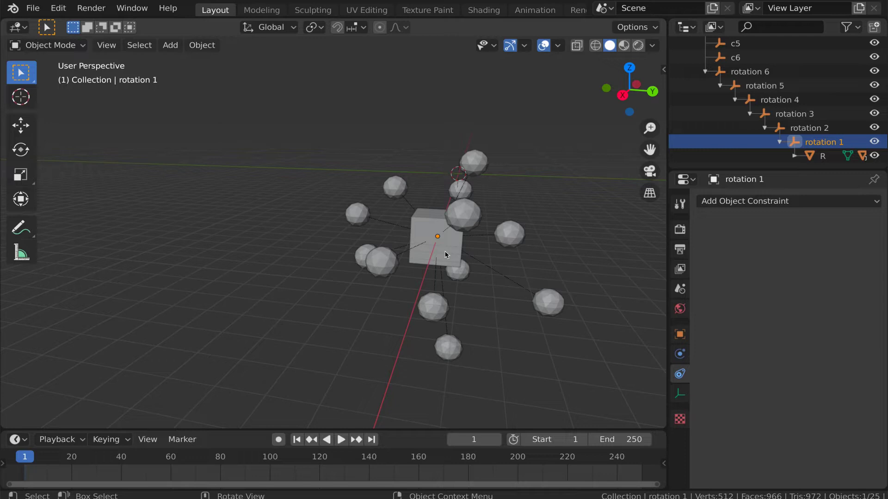
# Try rotating the wireframe control cube c1 around the global Z axis
pyautogui.keyDown('shift'); pyautogui.moveTo(446, 254); pyautogui.dragTo(446, 254, button='middle'); pyautogui.keyUp('shift')
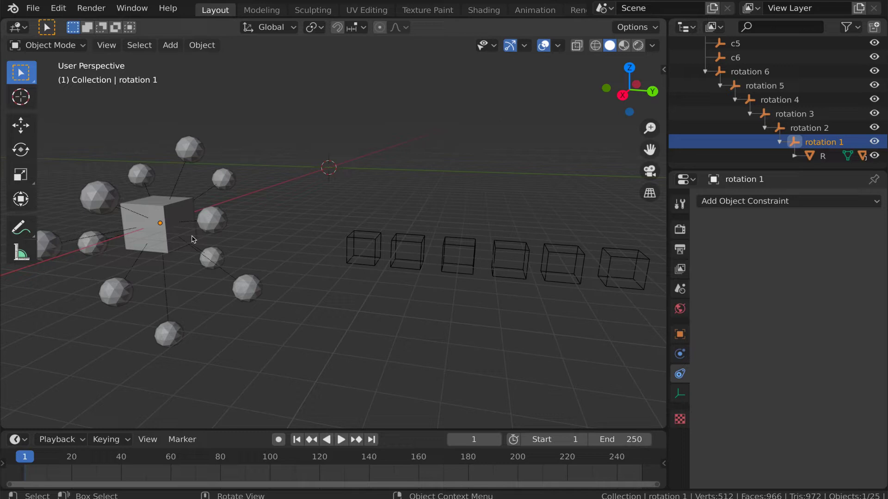
pyautogui.click(375, 247)
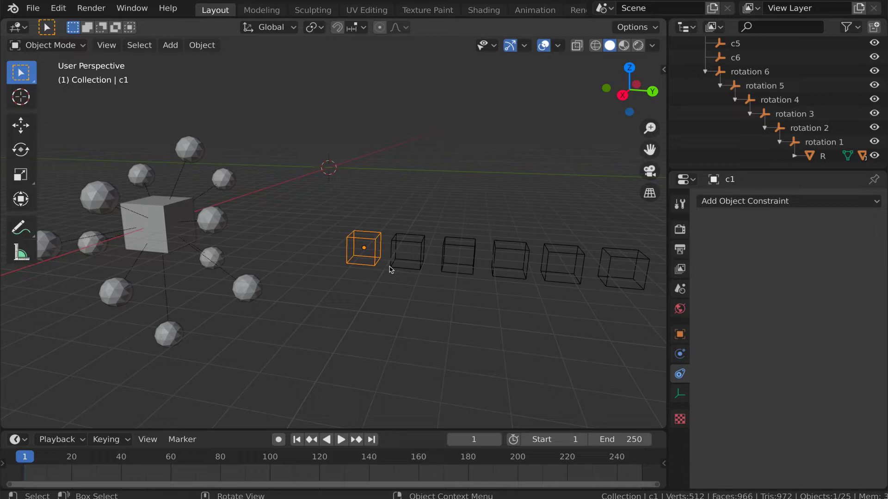
pyautogui.press('r')
pyautogui.press('z')
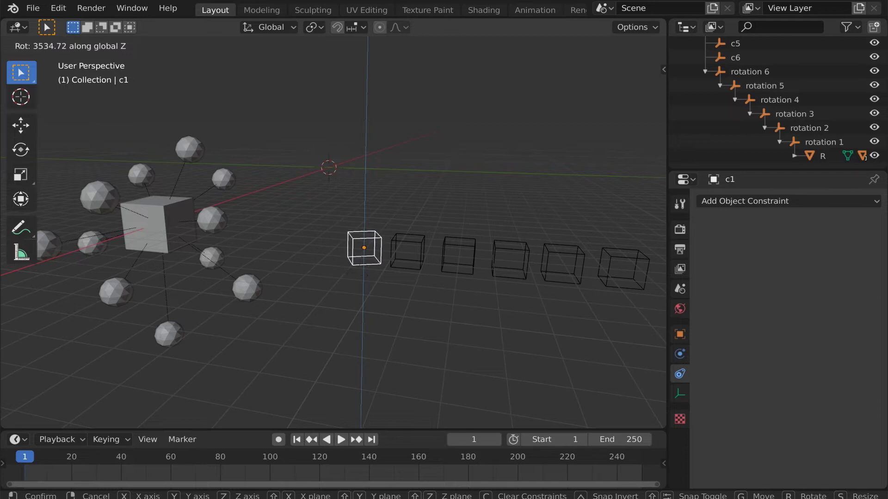
pyautogui.click(350, 233)
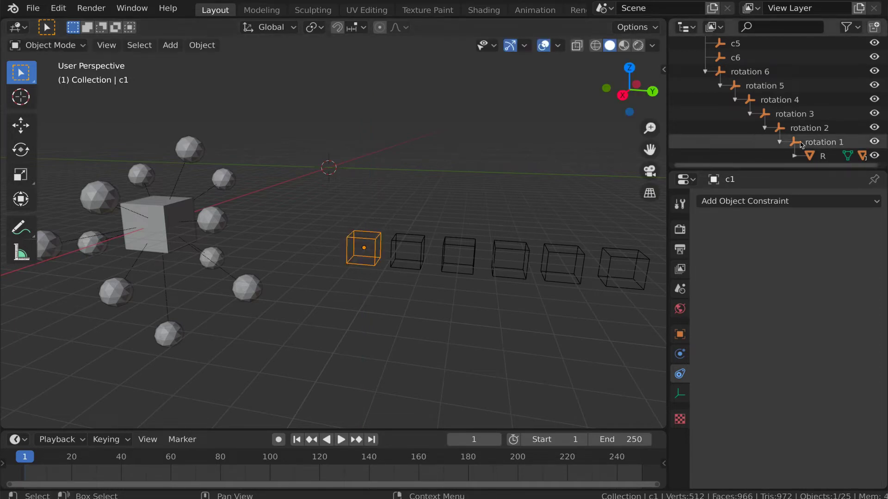
# Add a Copy Rotation constraint to the empty rotation 1 with c1 as its target
pyautogui.click(819, 143)
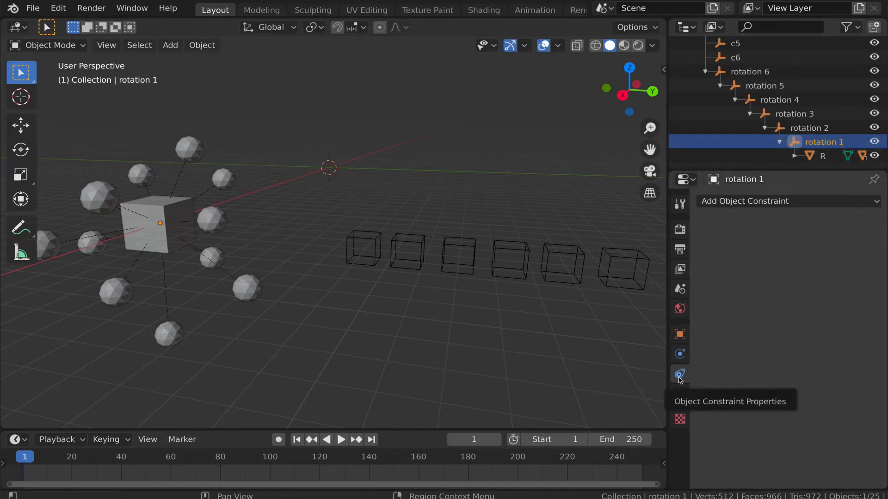
pyautogui.click(744, 201)
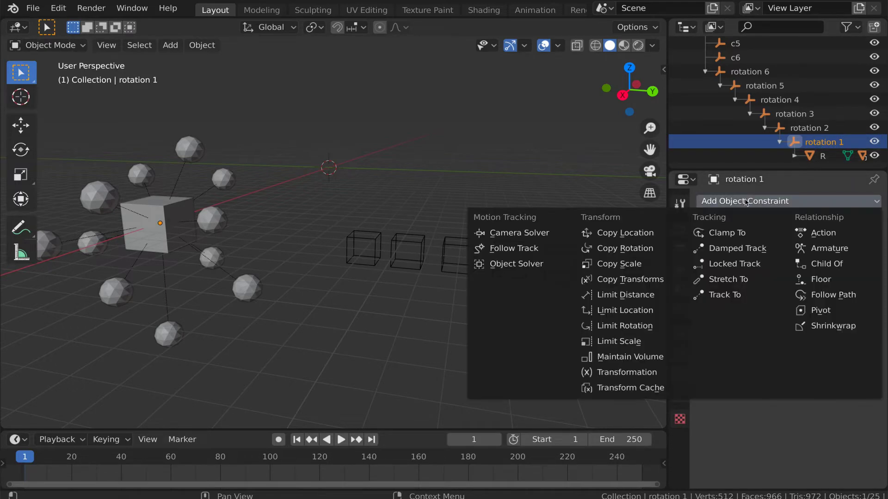
pyautogui.click(639, 250)
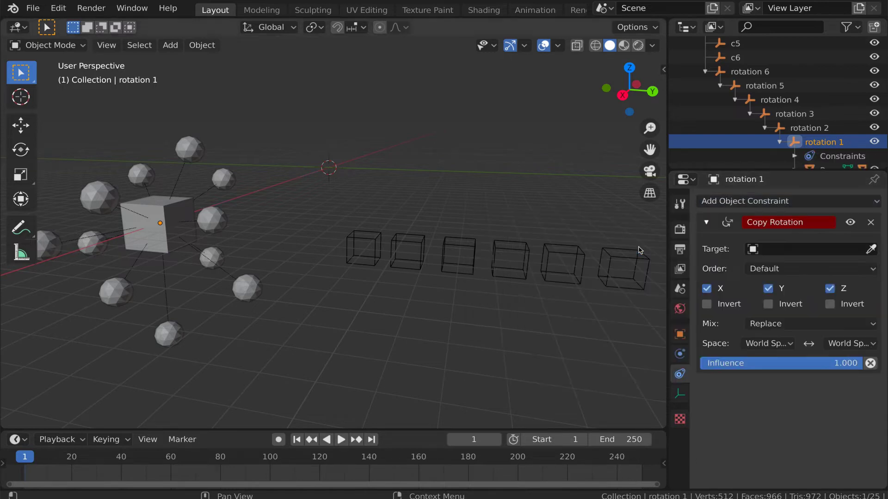
pyautogui.click(871, 250)
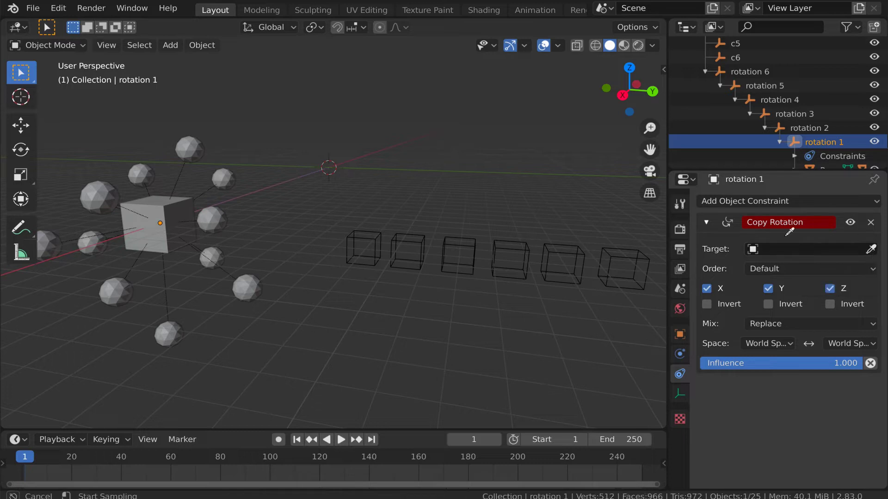
pyautogui.click(379, 235)
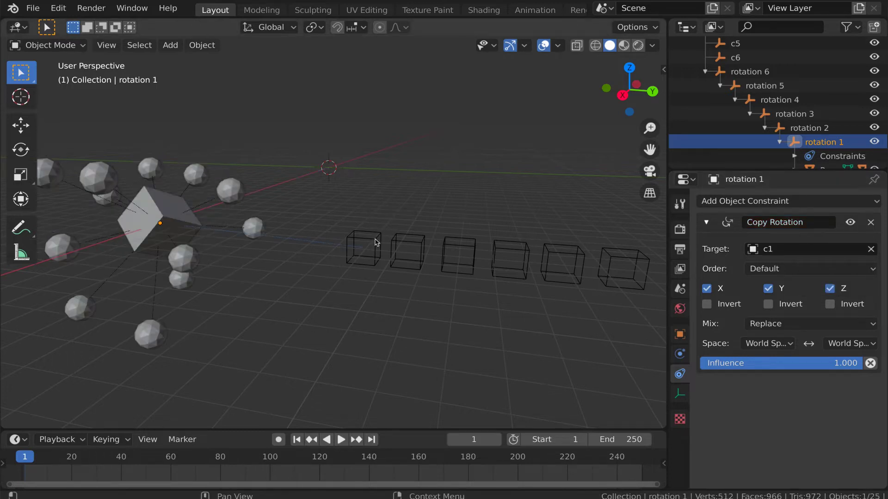
# Limit rotation 1's Copy Rotation to the Z axis, with owner space Local Space and mix mode After Original
pyautogui.click(706, 289)
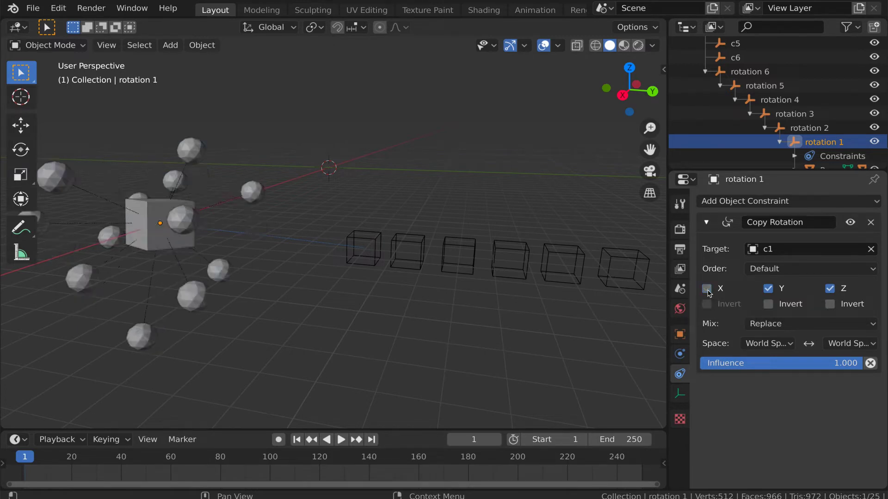
pyautogui.click(768, 289)
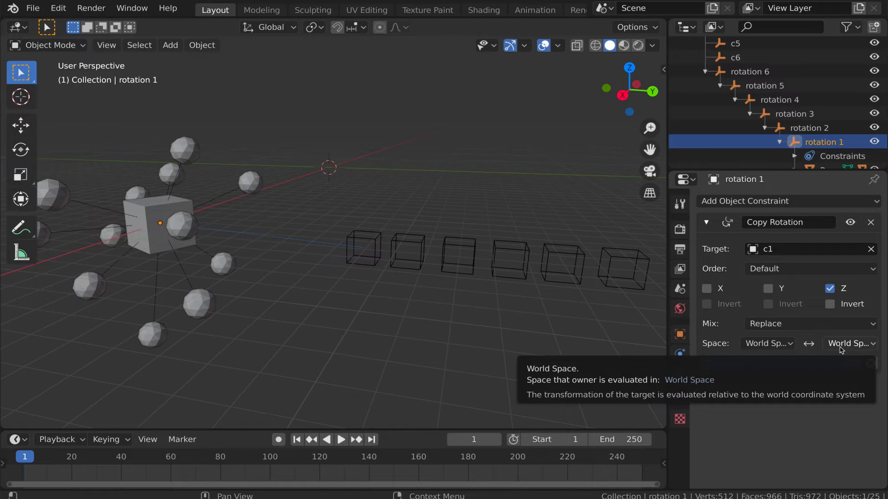
pyautogui.click(841, 350)
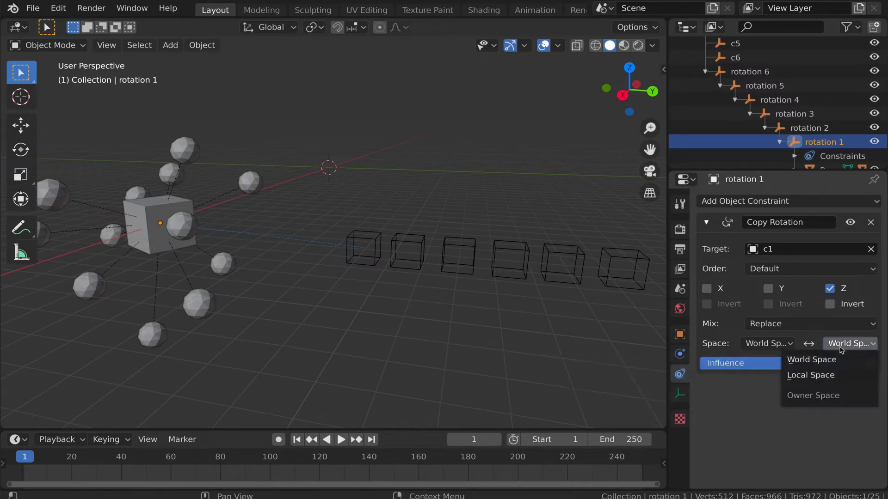
pyautogui.click(831, 376)
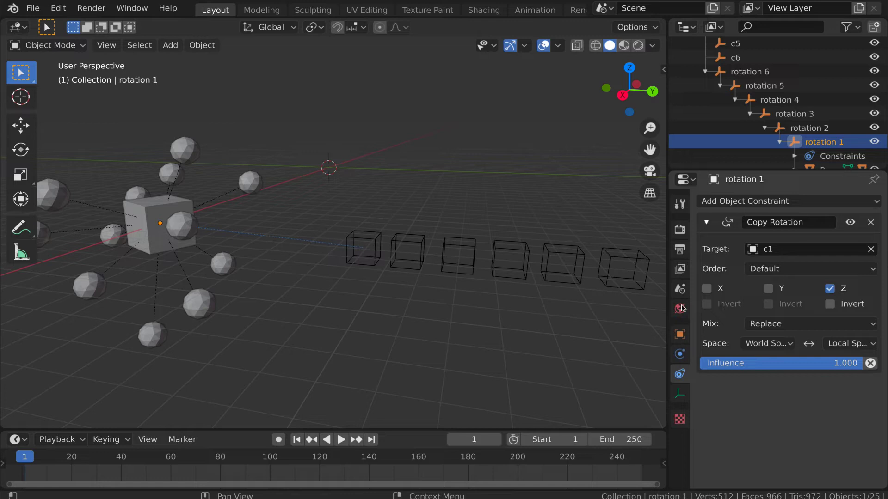
pyautogui.click(773, 326)
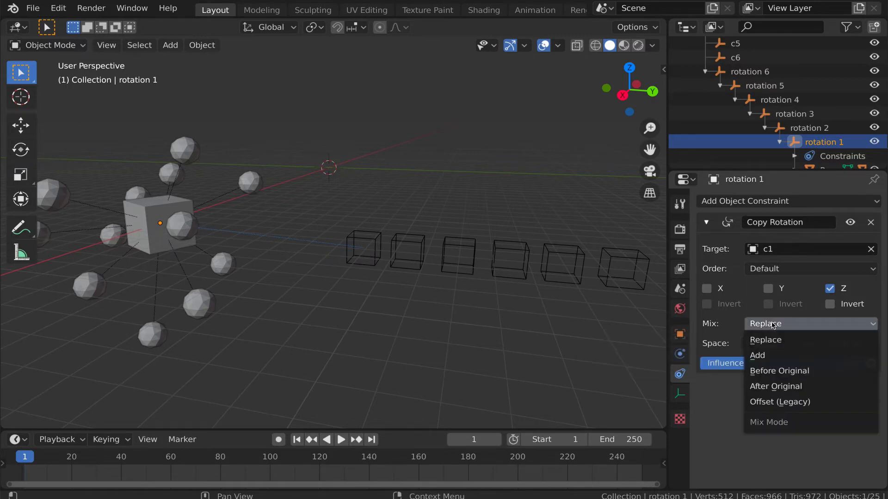
pyautogui.click(786, 387)
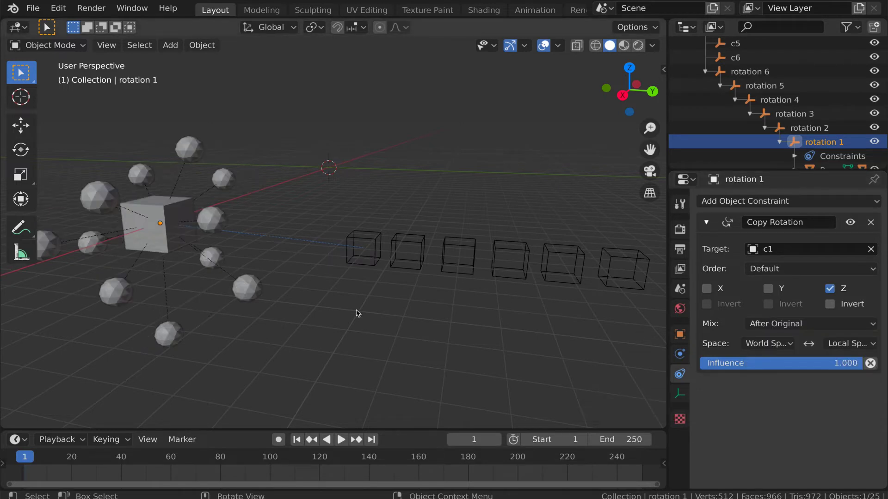
# Test the constraint by rotating c1 around the global Z axis, then cancel the rotation
pyautogui.click(377, 245)
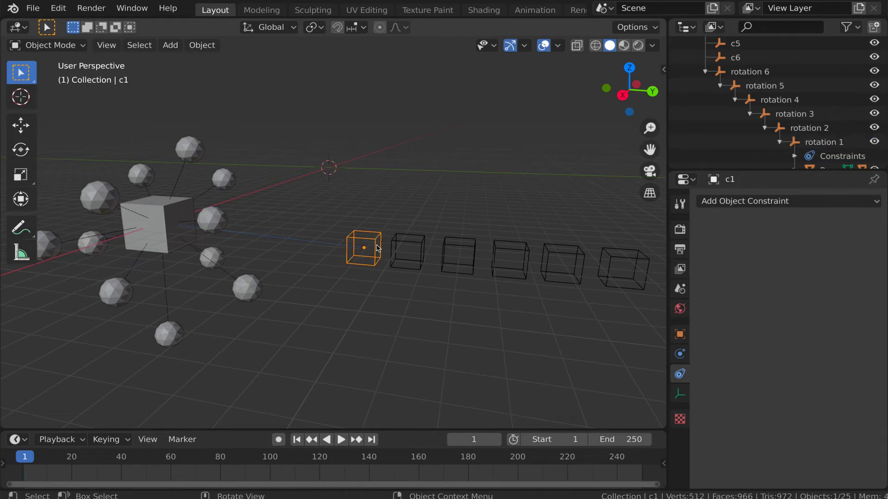
pyautogui.press('r')
pyautogui.press('z')
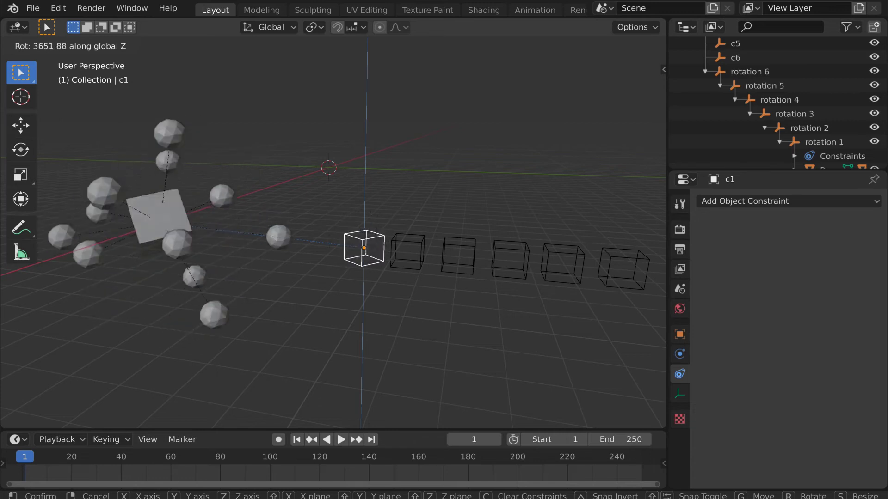
pyautogui.click(350, 236)
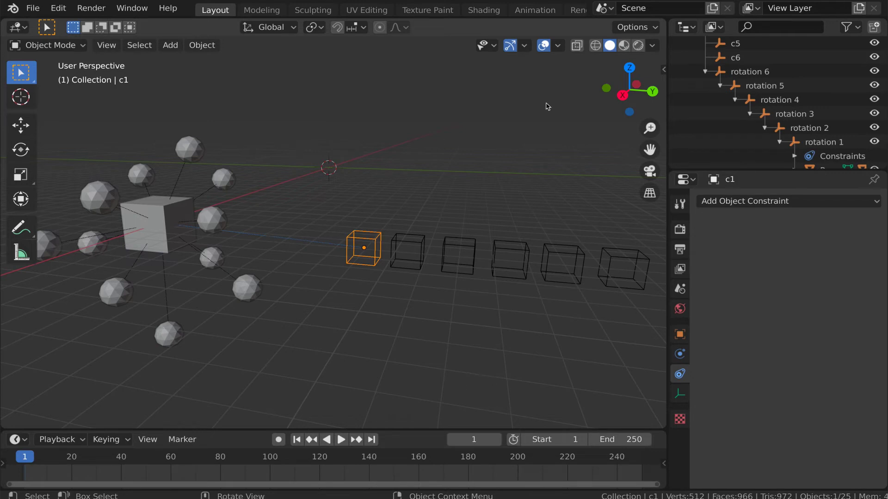
# Add a Copy Rotation constraint to the empty rotation 2 with c2 as its target
pyautogui.click(813, 131)
pyautogui.click(760, 202)
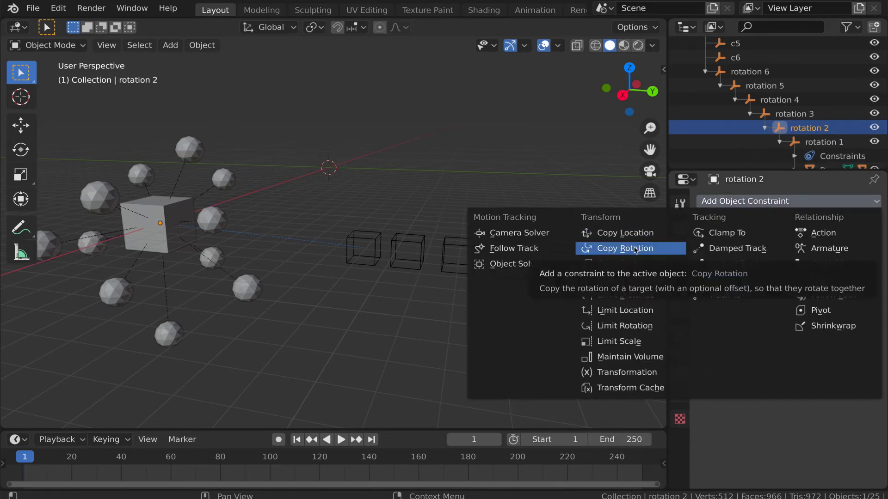
pyautogui.click(610, 250)
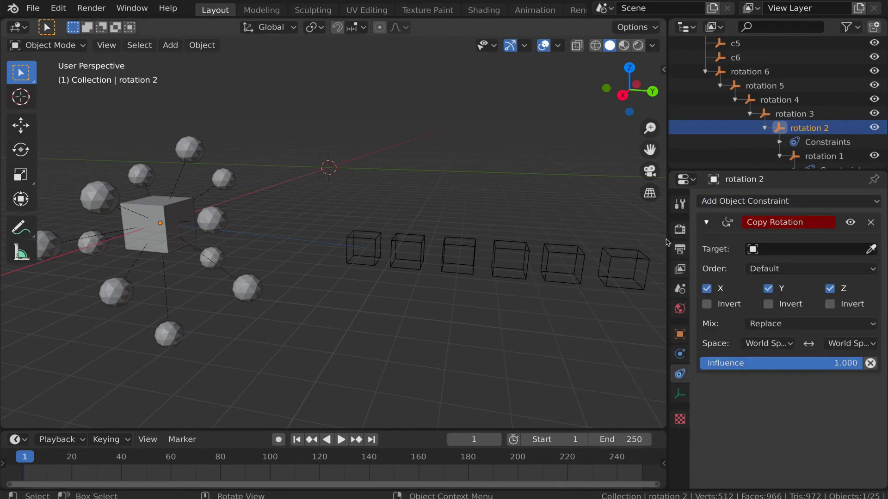
pyautogui.click(866, 250)
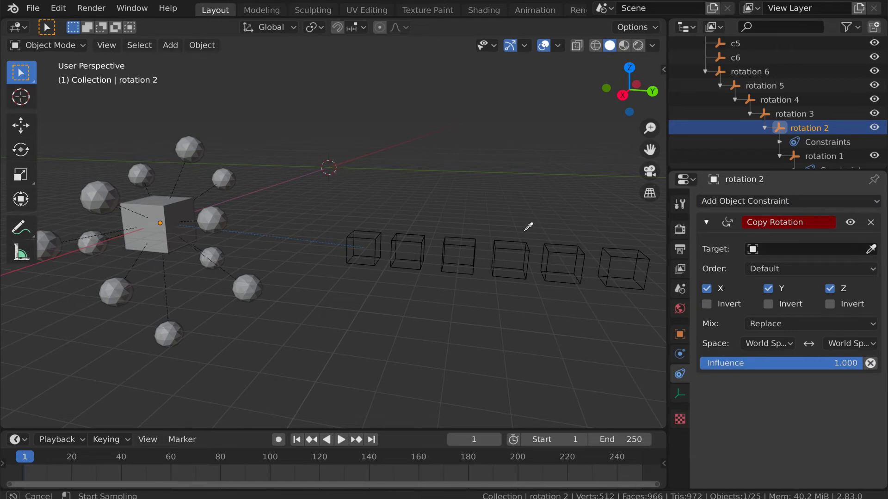
pyautogui.click(415, 247)
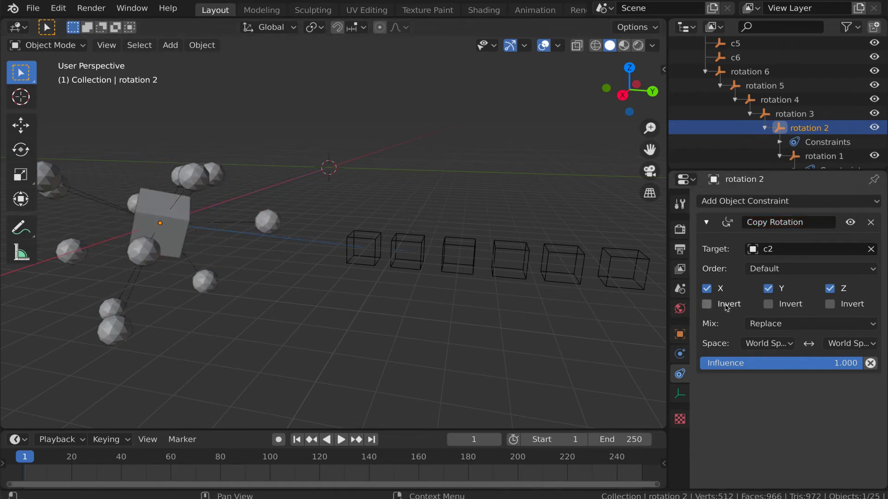
# Limit rotation 2's Copy Rotation to the Z axis, with owner space Local Space and mix mode After Original
pyautogui.click(707, 290)
pyautogui.click(768, 289)
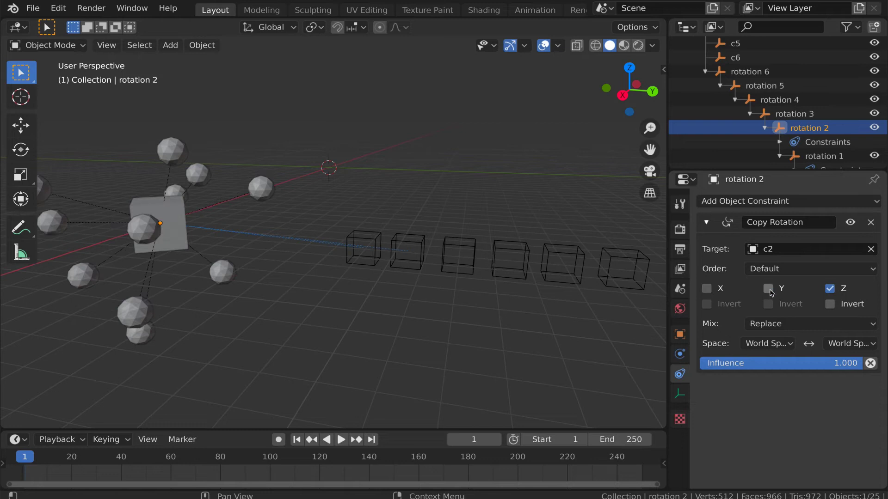
pyautogui.click(849, 344)
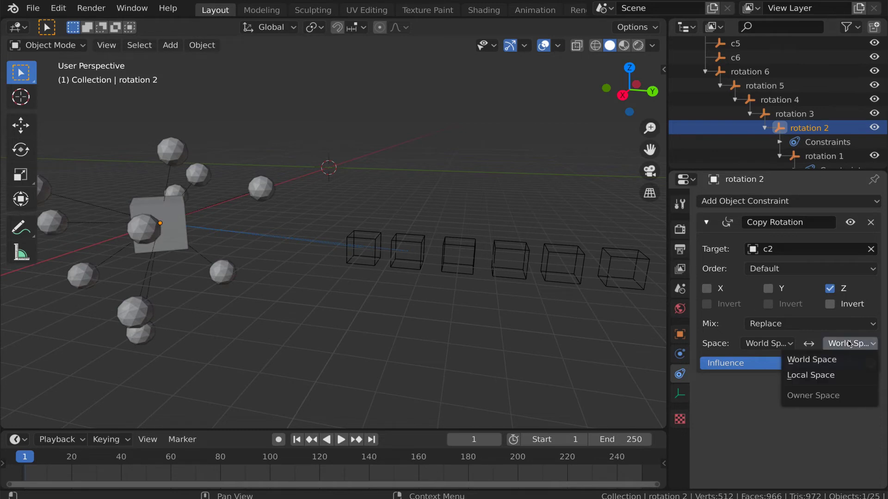
pyautogui.click(810, 375)
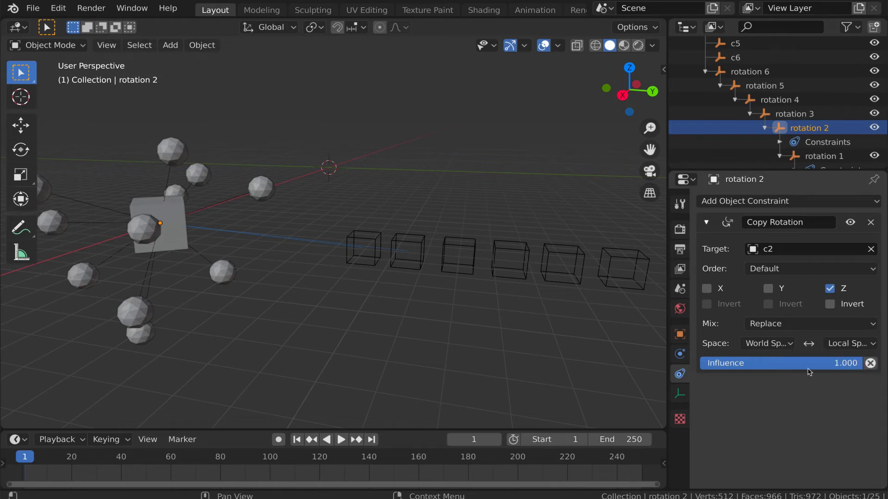
pyautogui.click(786, 330)
pyautogui.click(779, 391)
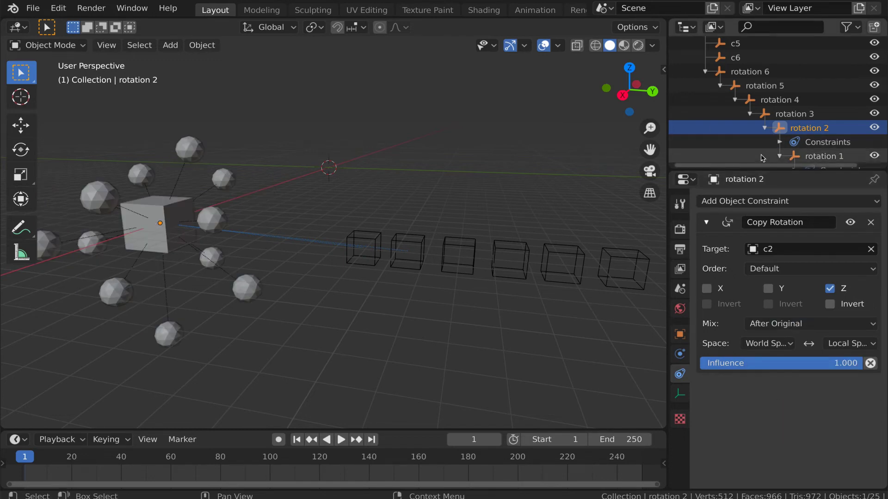
# Add a Copy Rotation constraint to the empty rotation 3 with c3 as its target
pyautogui.click(794, 114)
pyautogui.click(762, 202)
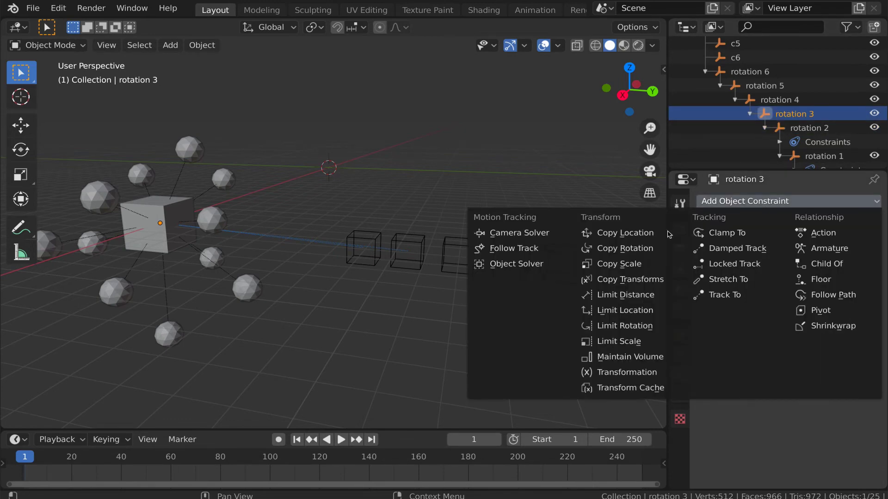
pyautogui.click(622, 250)
pyautogui.click(871, 249)
pyautogui.click(464, 230)
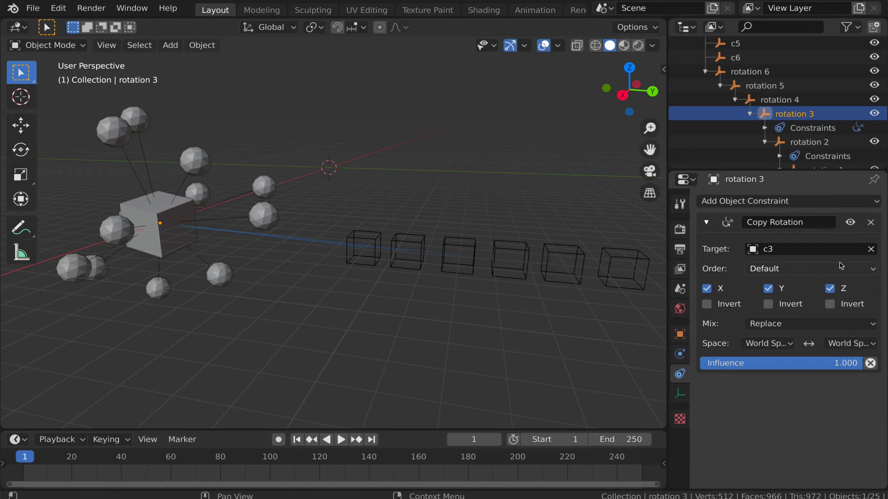
# Limit rotation 3's Copy Rotation to the Z axis, with owner space Local Space and mix mode After Original
pyautogui.click(707, 289)
pyautogui.click(768, 289)
pyautogui.click(850, 344)
pyautogui.click(839, 379)
pyautogui.click(812, 324)
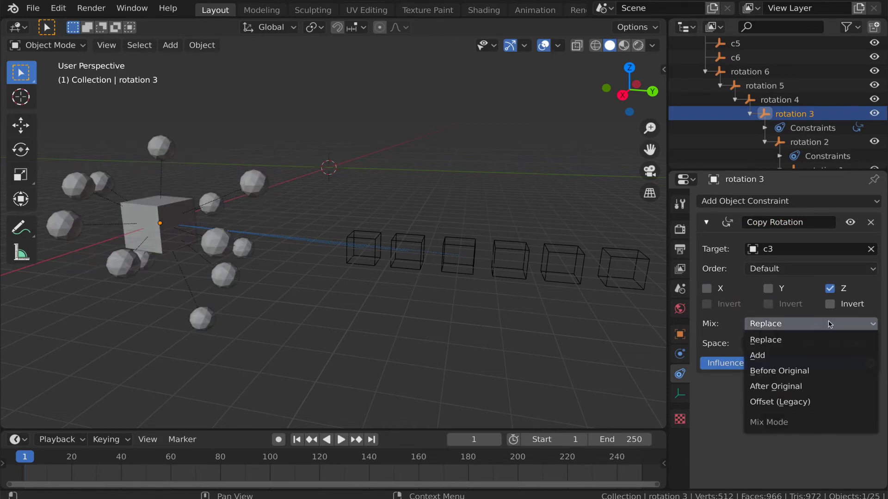
pyautogui.click(772, 389)
# Add a Copy Rotation constraint to the empty rotation 4, limited to the Z axis with owner space Local Space, and change its mix mode
pyautogui.click(777, 100)
pyautogui.click(784, 204)
pyautogui.click(624, 248)
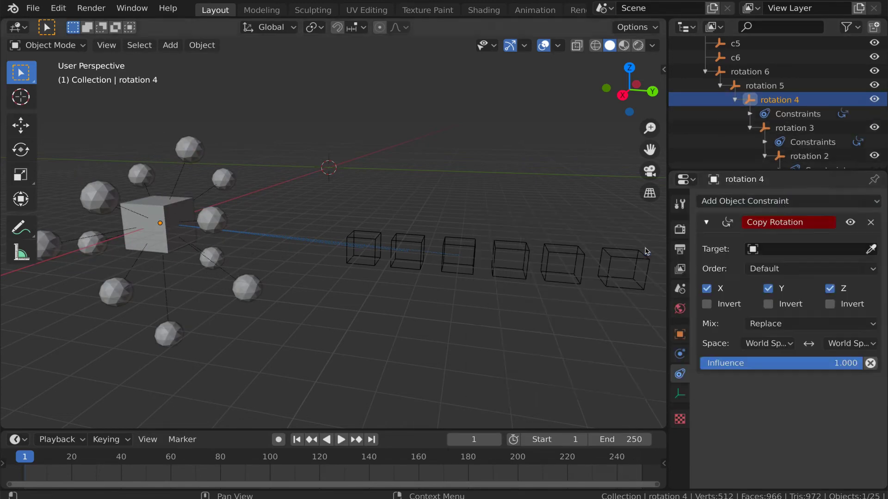
pyautogui.click(707, 289)
pyautogui.click(768, 288)
pyautogui.click(850, 344)
pyautogui.click(810, 375)
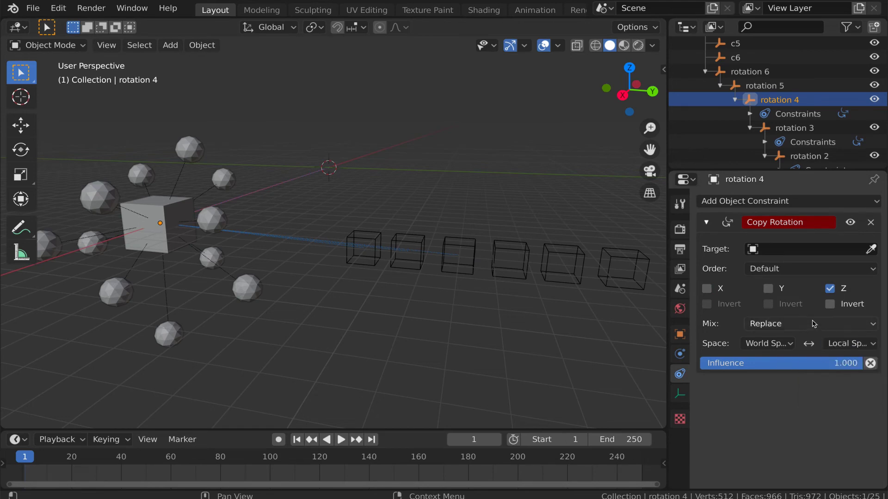
pyautogui.click(811, 324)
pyautogui.click(768, 371)
# Check rotation 1's Copy Rotation settings and test the control cube c1 by rotating it around the global Z axis
pyautogui.scroll(-2, 809, 116)
pyautogui.click(823, 129)
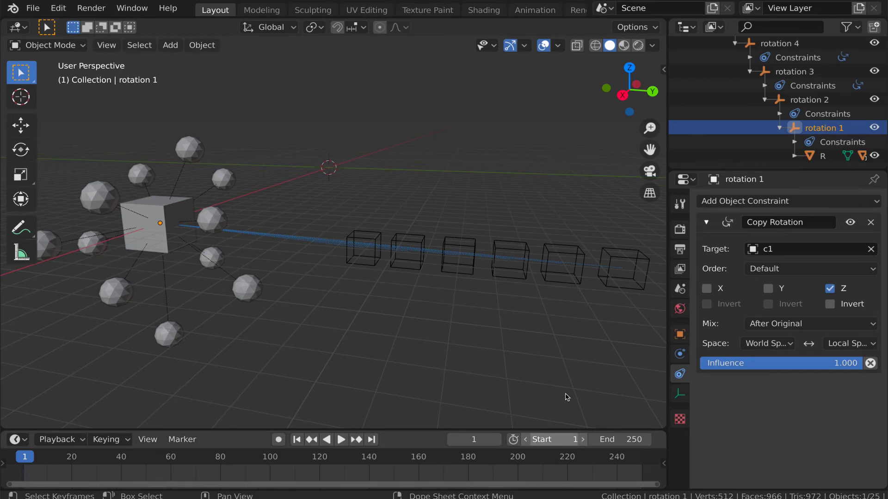
pyautogui.click(376, 245)
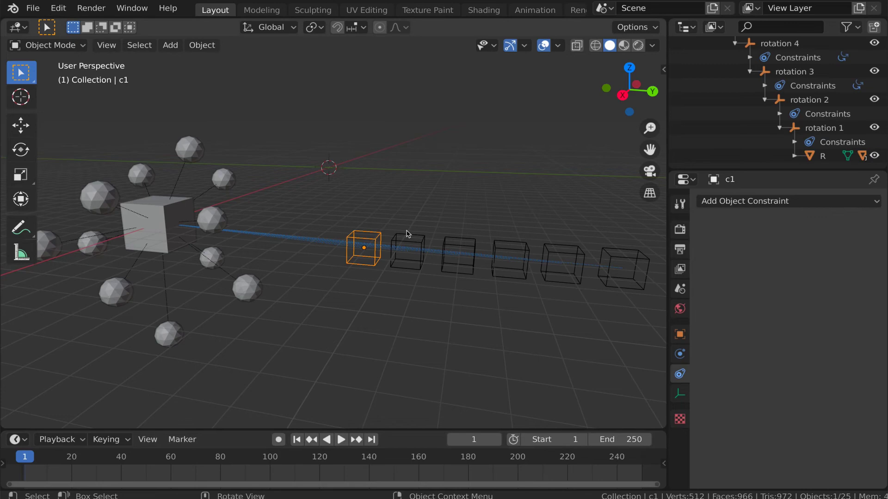
pyautogui.press('r')
pyautogui.press('z')
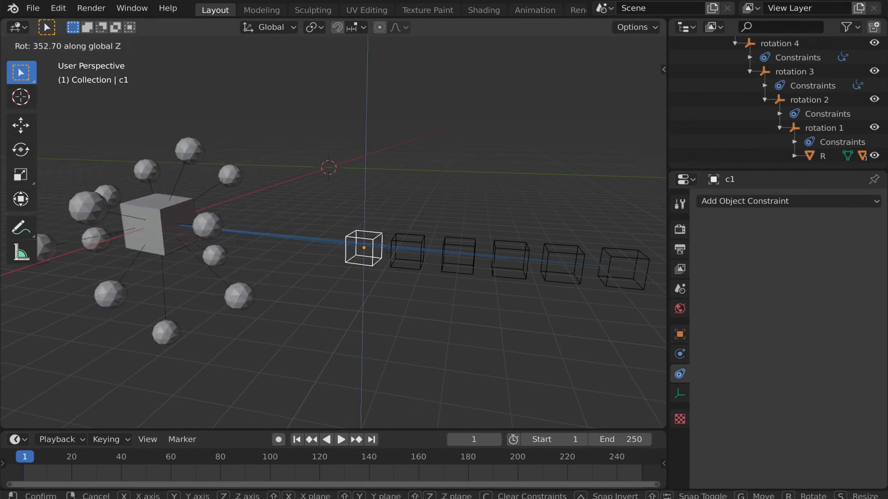
# Test the control cube c2 by starting a rotation around the global Z axis, then cancel it
pyautogui.click(415, 237)
pyautogui.press('r')
pyautogui.press('z')
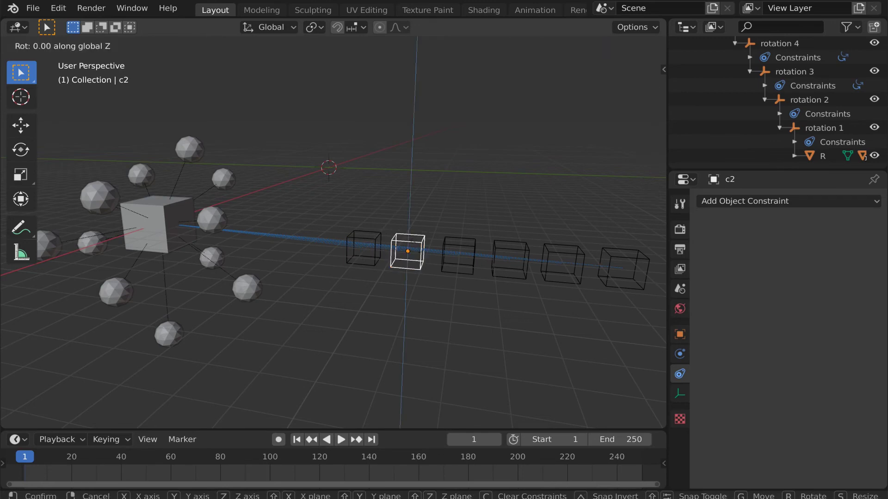
pyautogui.press('Escape')
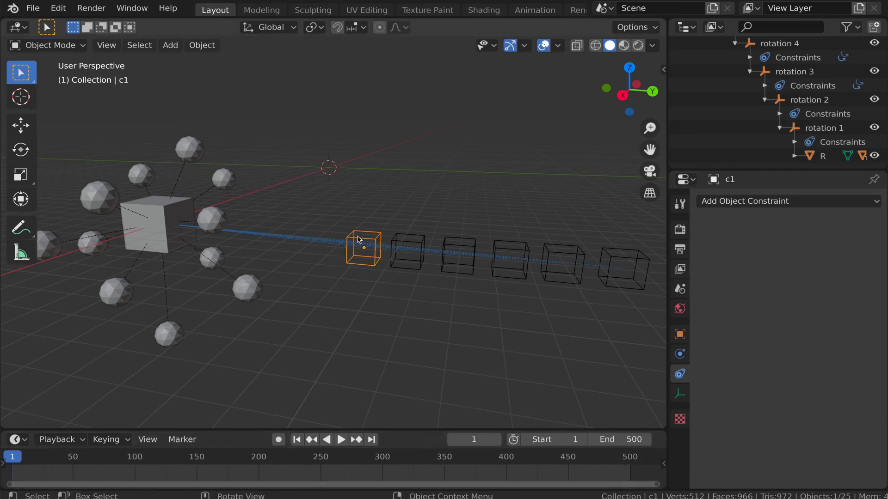
# At frame 80, rotate the control cube c1 by 1000° around the global Z axis
pyautogui.click(110, 457)
pyautogui.press('r')
pyautogui.press('z')
pyautogui.press('1')
pyautogui.press('0')
pyautogui.press('0')
pyautogui.press('0')
pyautogui.press('Return')
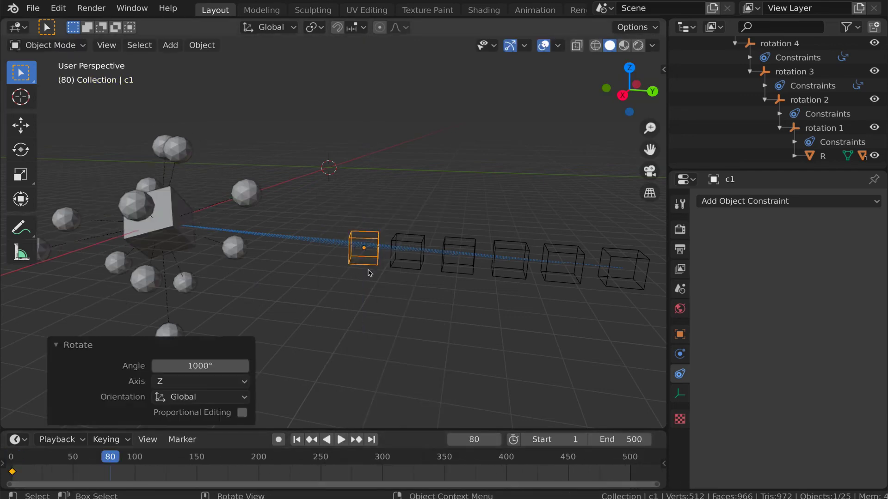
# At about frame 158, rotate the control cube c2 by 800° around the global Z axis
pyautogui.click(407, 252)
pyautogui.click(206, 457)
pyautogui.press('r')
pyautogui.press('z')
pyautogui.press('8')
pyautogui.press('0')
pyautogui.press('0')
pyautogui.press('Return')
# At frame 238, rotate the control cube c3 by 600° around the global Z axis
pyautogui.click(458, 255)
pyautogui.click(305, 457)
pyautogui.press('r')
pyautogui.press('z')
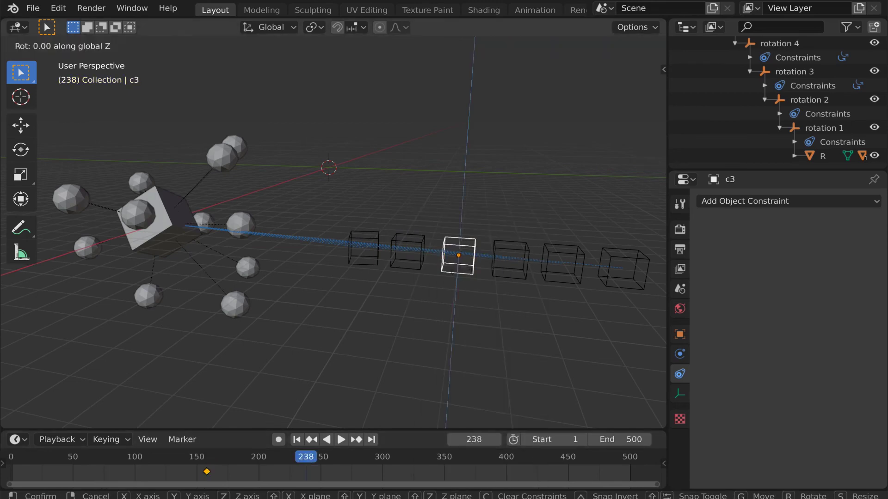
pyautogui.press('6')
pyautogui.press('0')
pyautogui.press('0')
pyautogui.press('Return')
# At frame 306, rotate the control cube c4 by 400° around the global Z axis
pyautogui.click(510, 260)
pyautogui.click(390, 456)
pyautogui.press('r')
pyautogui.press('z')
pyautogui.press('4')
pyautogui.press('0')
pyautogui.press('0')
pyautogui.press('Return')
# At about frame 375, rotate the control cube c5 by 200° around the global Z axis
pyautogui.click(562, 263)
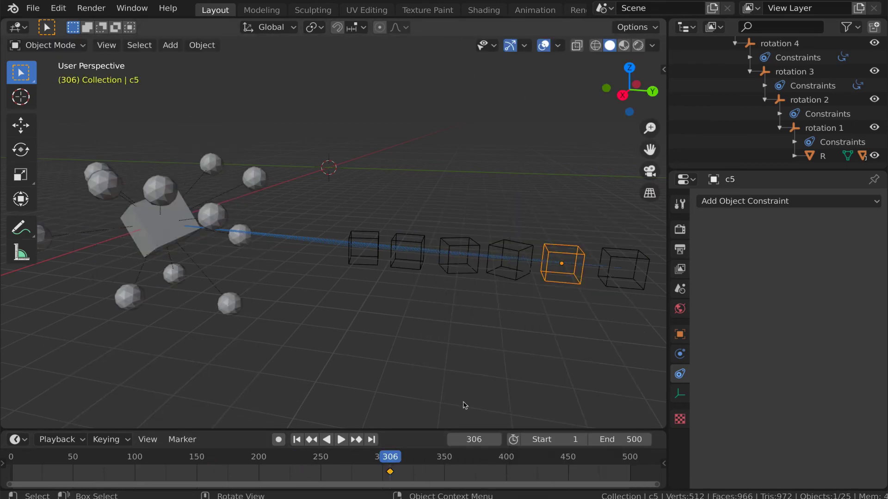
pyautogui.click(475, 457)
pyautogui.press('r')
pyautogui.press('z')
pyautogui.press('2')
pyautogui.press('0')
pyautogui.press('0')
pyautogui.press('Return')
# At frame 463, rotate the control cube c6 by 2000° around the global Z axis and insert a Rotation keyframe
pyautogui.click(623, 269)
pyautogui.click(584, 457)
pyautogui.press('r')
pyautogui.press('z')
pyautogui.press('2')
pyautogui.press('0')
pyautogui.press('0')
pyautogui.press('0')
pyautogui.press('Return')
pyautogui.press('i')
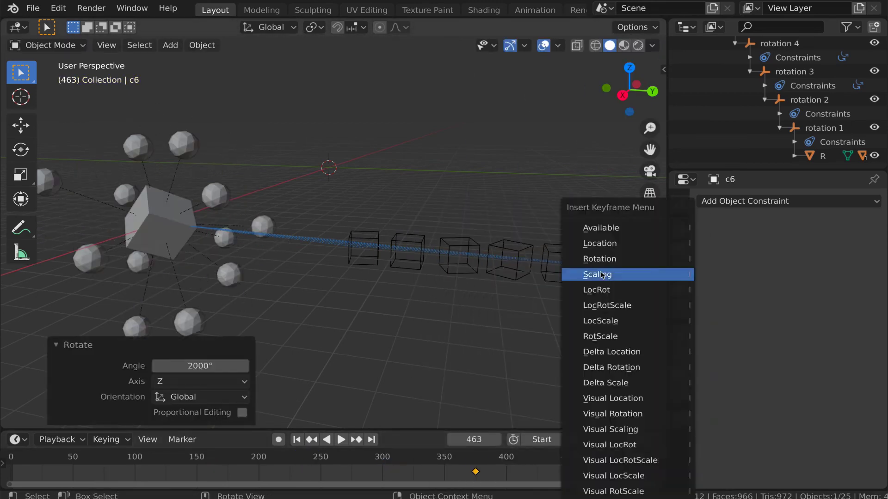
pyautogui.click(601, 276)
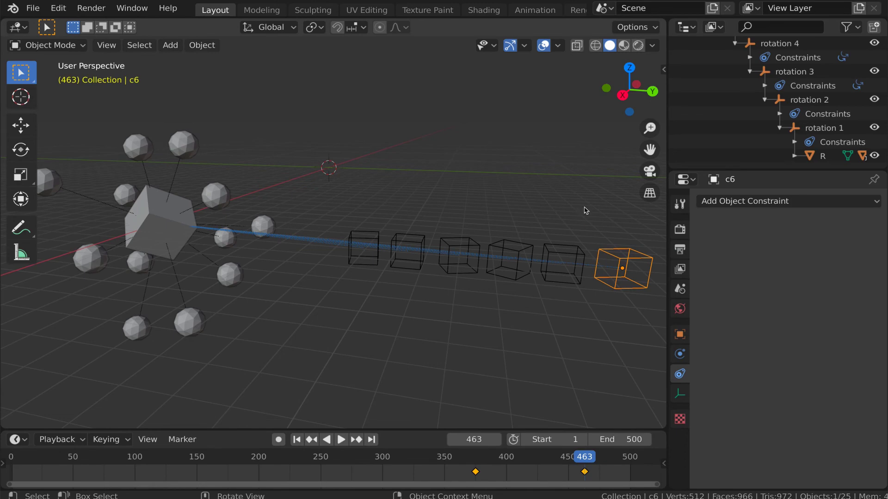
# Play the animation from the first frame to review how the control cubes turn the cube with spheres
pyautogui.click(298, 441)
pyautogui.press('space')
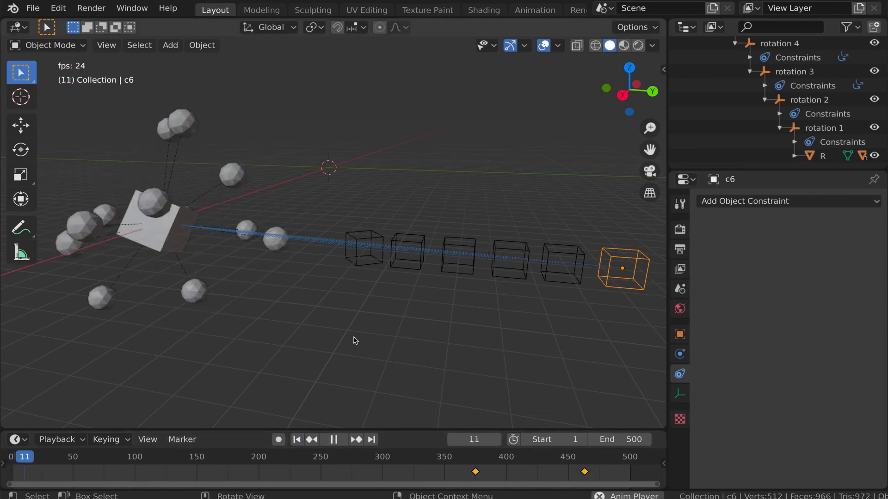